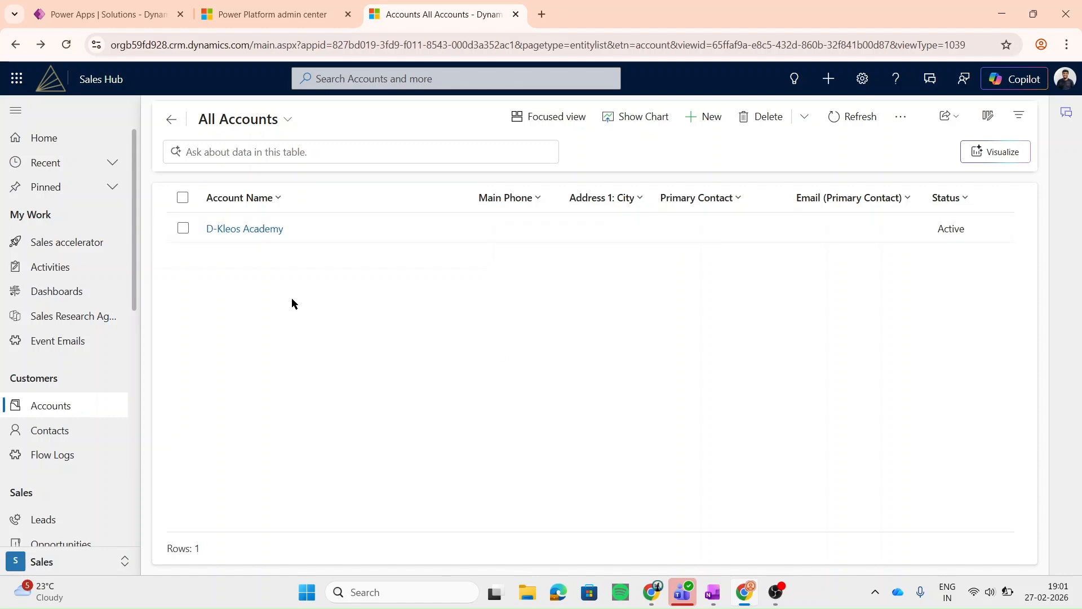
Step: Open the D-Kleos Academy account and examine the estimated revenues of its related opportunities and its summary fields
{"action": "left_click", "coordinate": [317, 229]}
{"action": "left_click", "coordinate": [316, 228]}
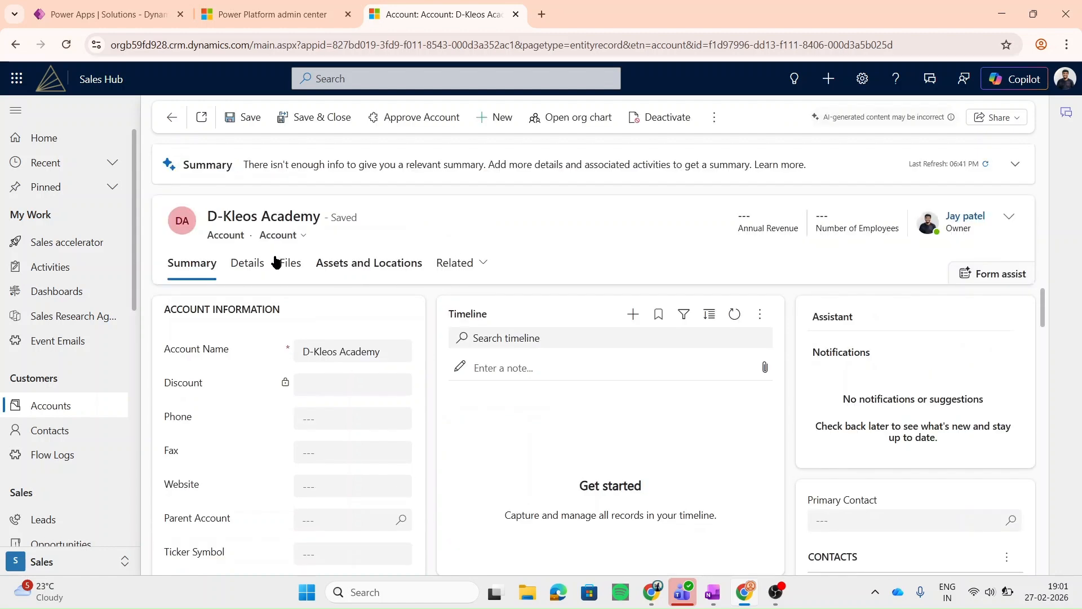
{"action": "left_click", "coordinate": [455, 263]}
{"action": "scroll", "coordinate": [527, 432], "scroll_direction": "down", "scroll_amount": 6}
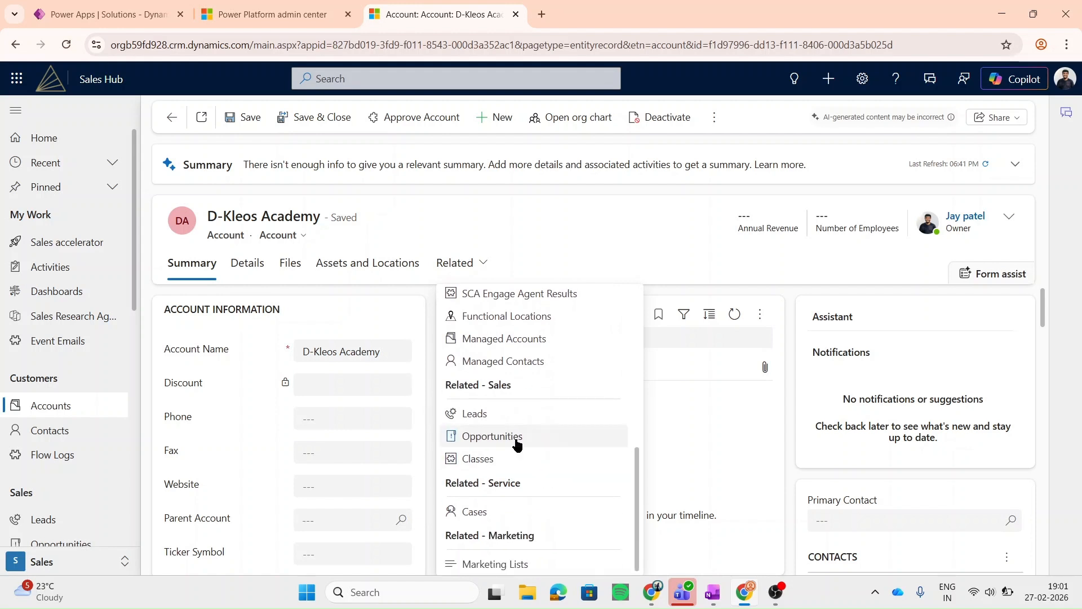
{"action": "left_click", "coordinate": [483, 444]}
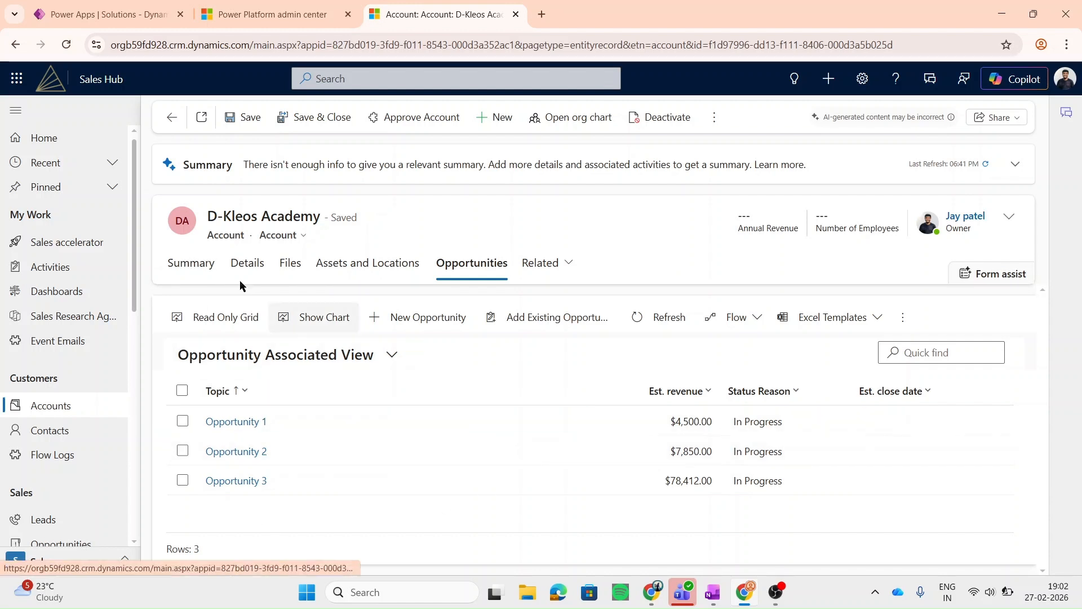
{"action": "left_click", "coordinate": [195, 273]}
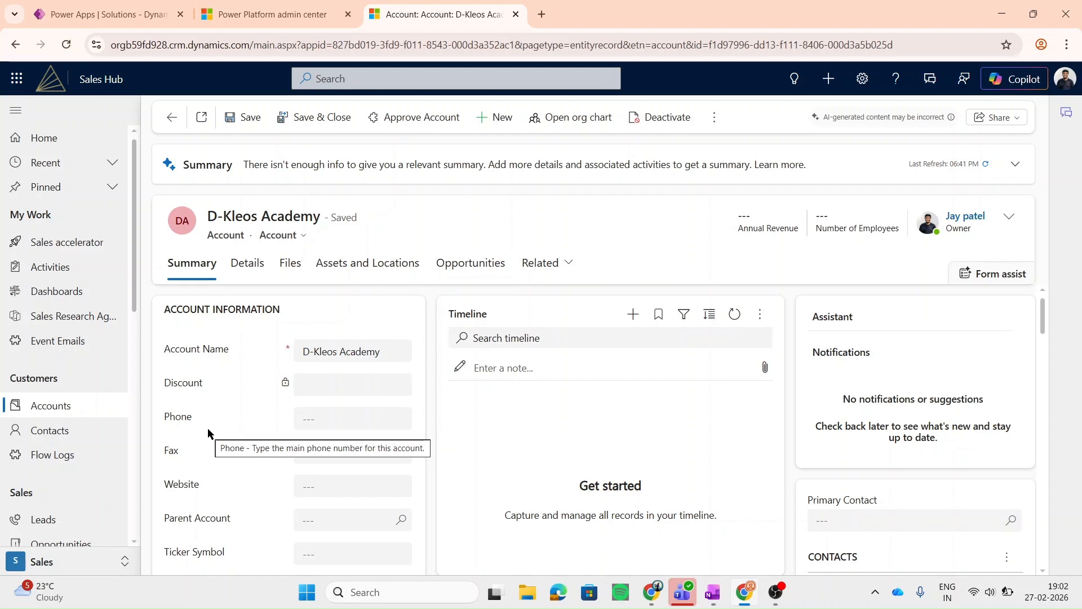
{"action": "left_click", "coordinate": [468, 272]}
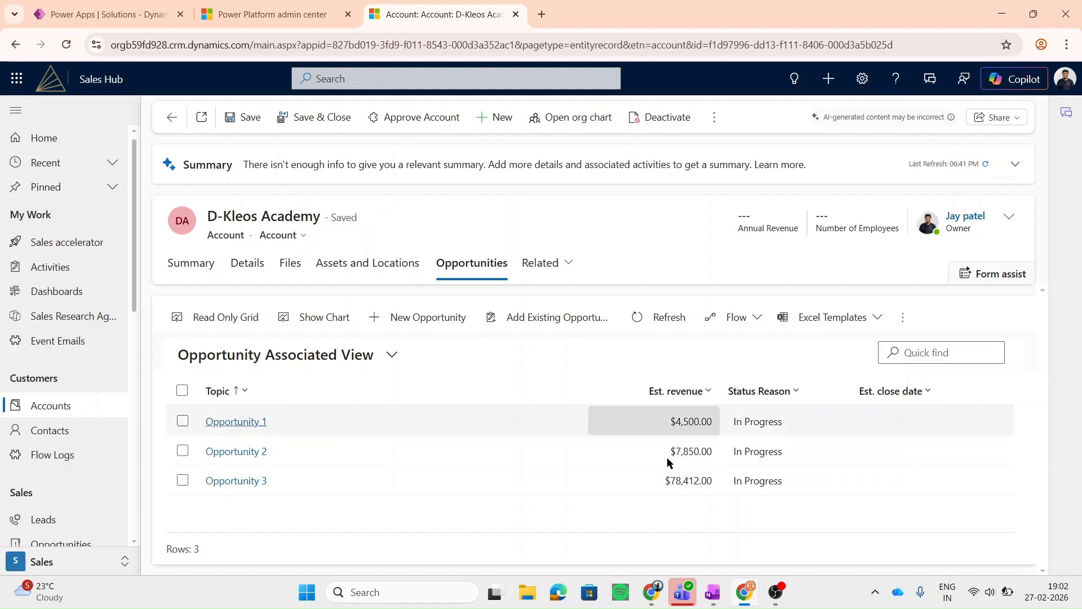
{"action": "left_click", "coordinate": [669, 402]}
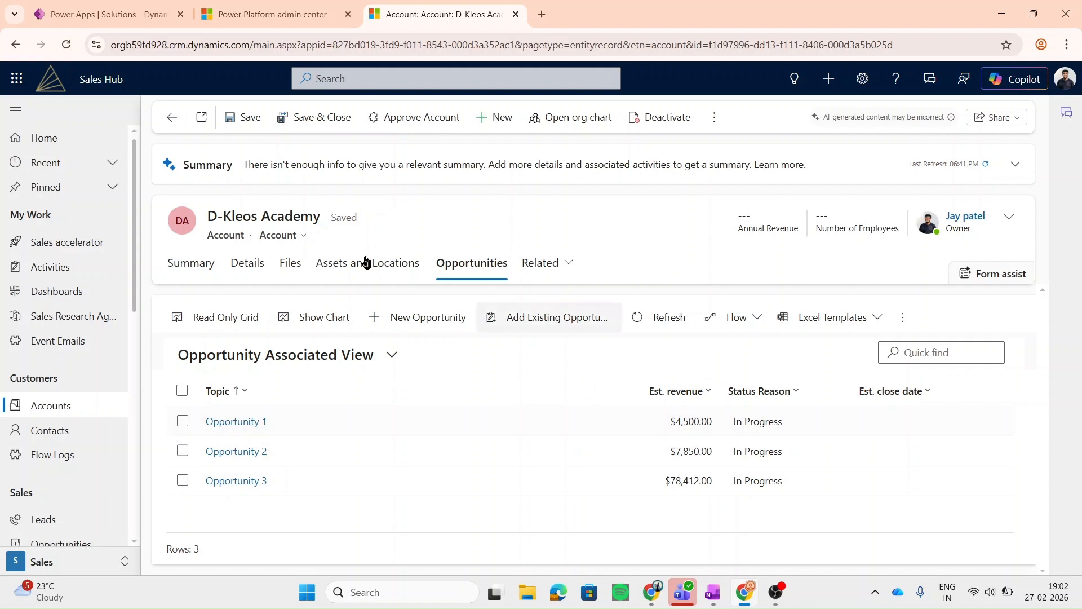
{"action": "left_click", "coordinate": [170, 264]}
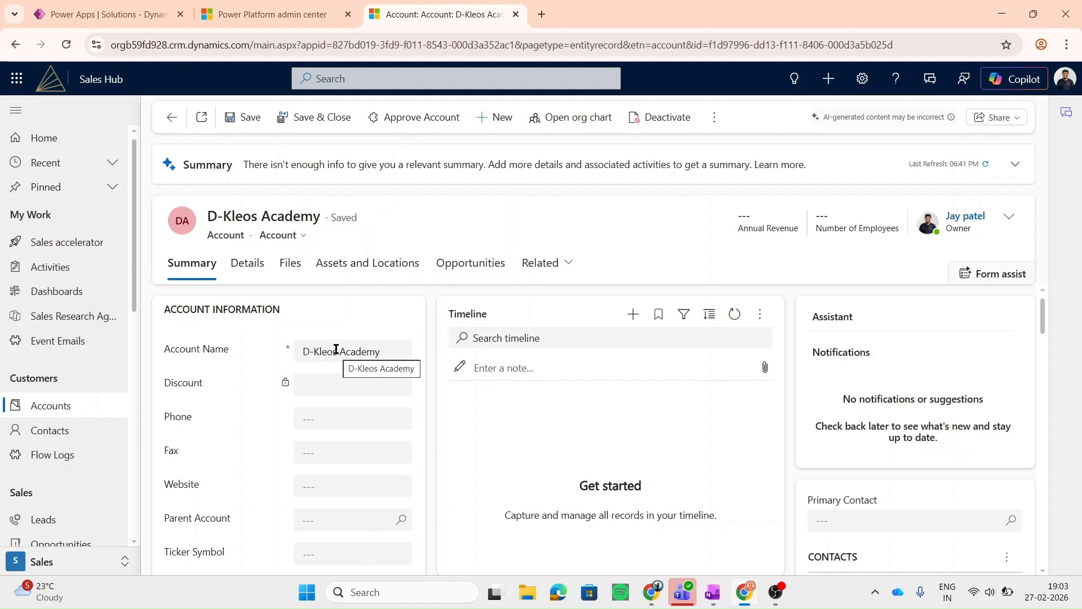
Step: Switch to the Power Apps solution and start a new Account column named Total Est. Revenue with the Currency data type
{"action": "left_click", "coordinate": [69, 6]}
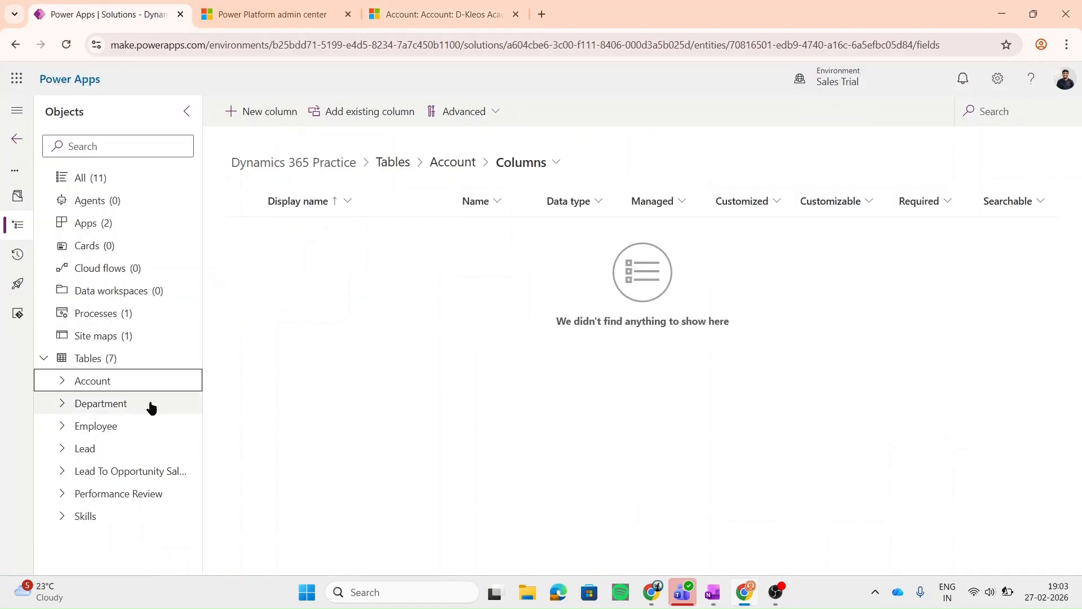
{"action": "left_click", "coordinate": [66, 389]}
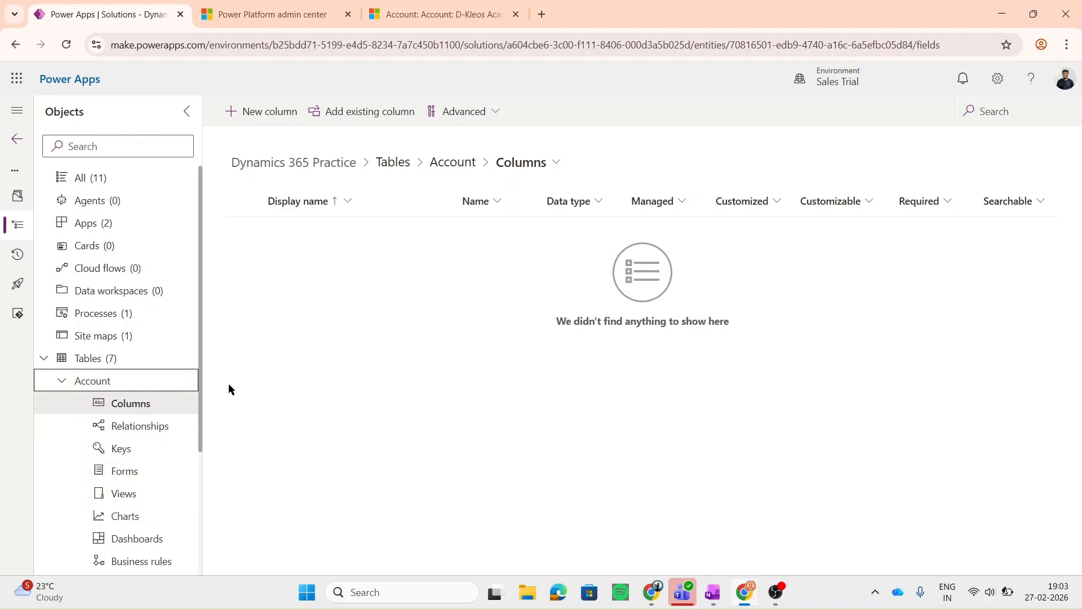
{"action": "left_click", "coordinate": [269, 113]}
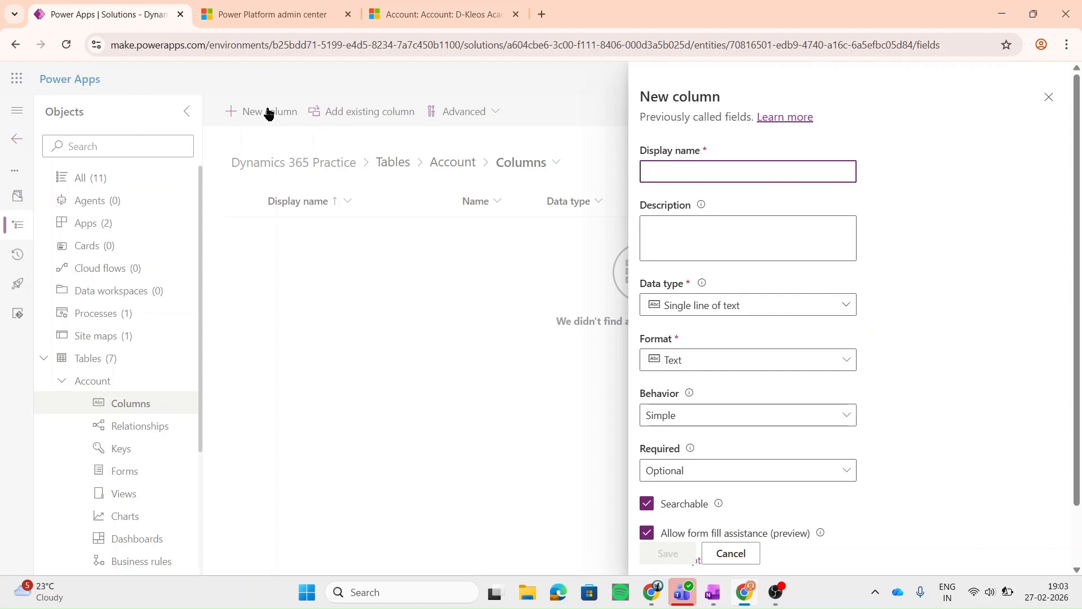
{"action": "type", "text": "Total "}
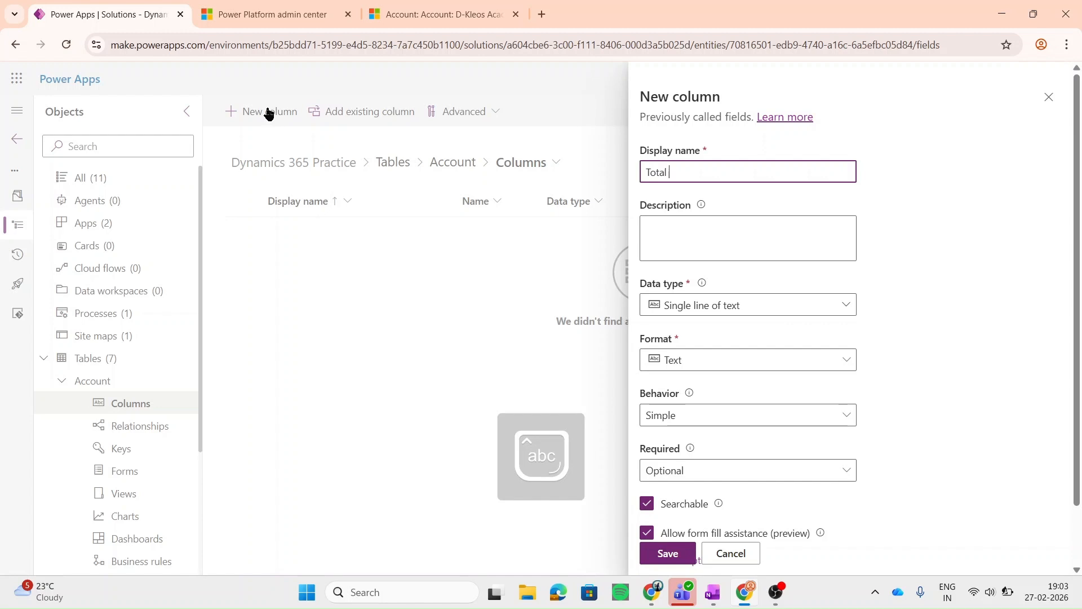
{"action": "type", "text": "Est. Revenue"}
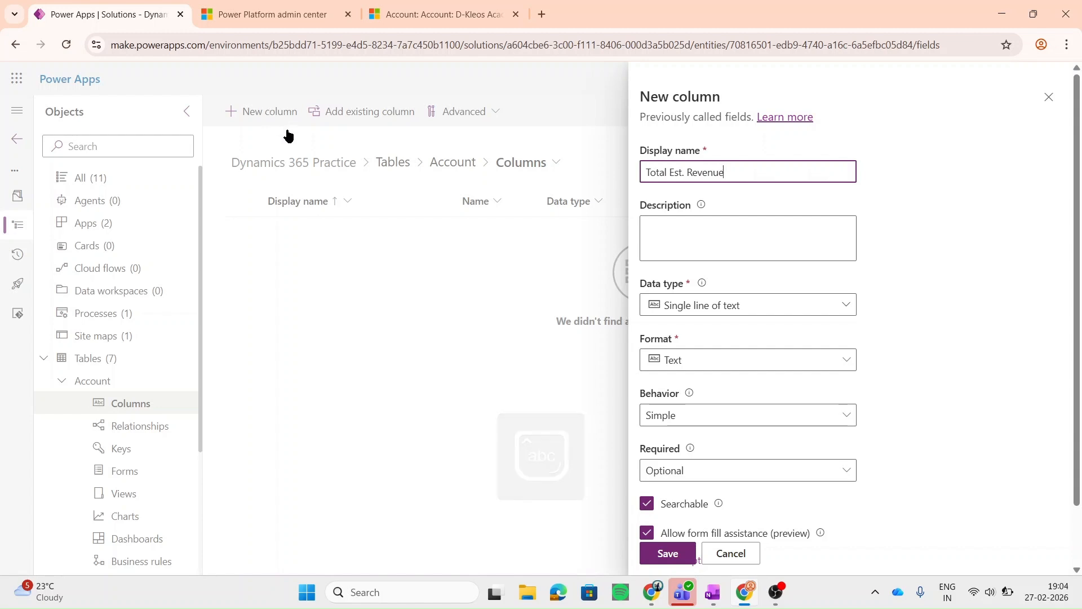
{"action": "left_click", "coordinate": [747, 312]}
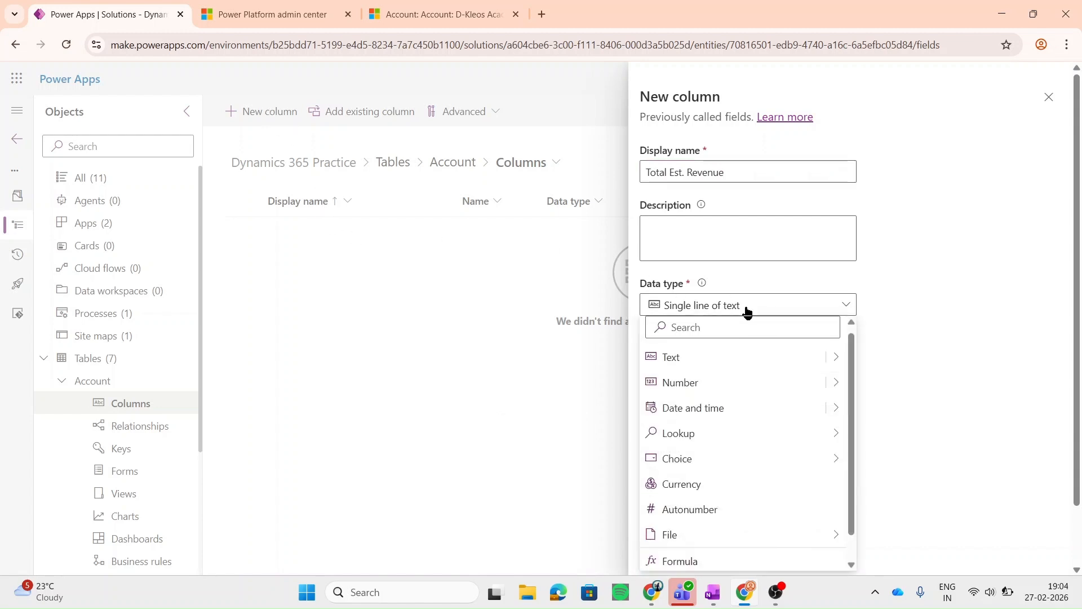
{"action": "left_click", "coordinate": [695, 494]}
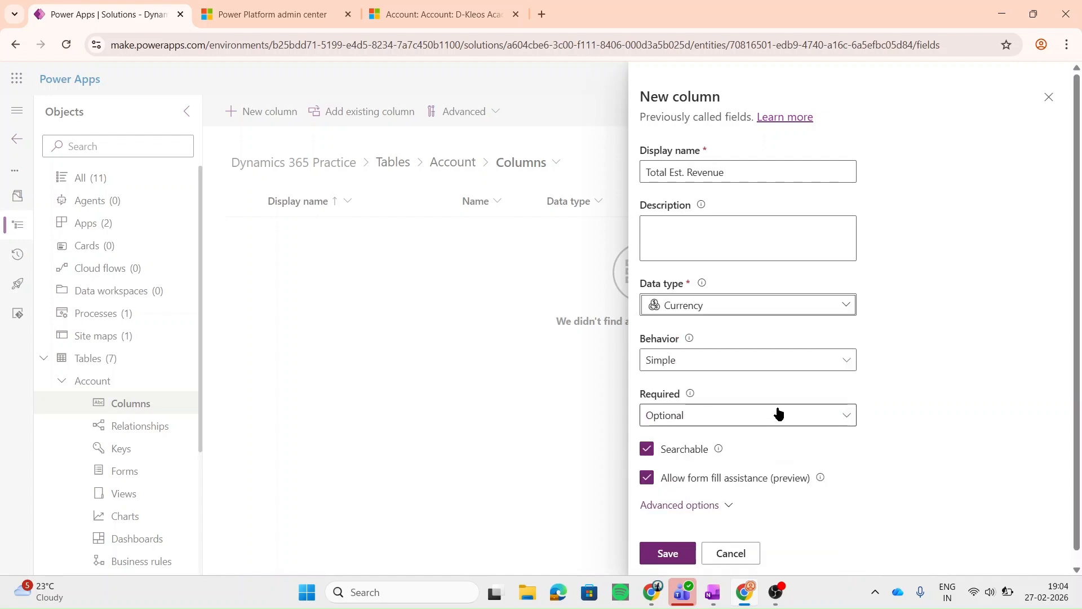
Step: Set the column's behavior to Rollup, save it and open its rollup definition in a maximized window
{"action": "left_click", "coordinate": [693, 362]}
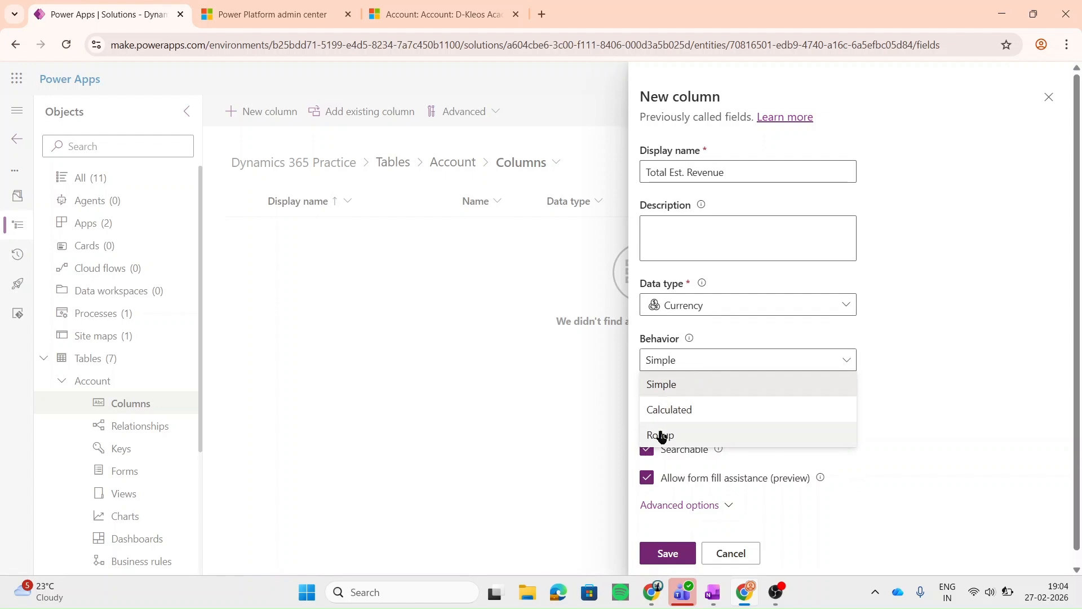
{"action": "left_click", "coordinate": [662, 436]}
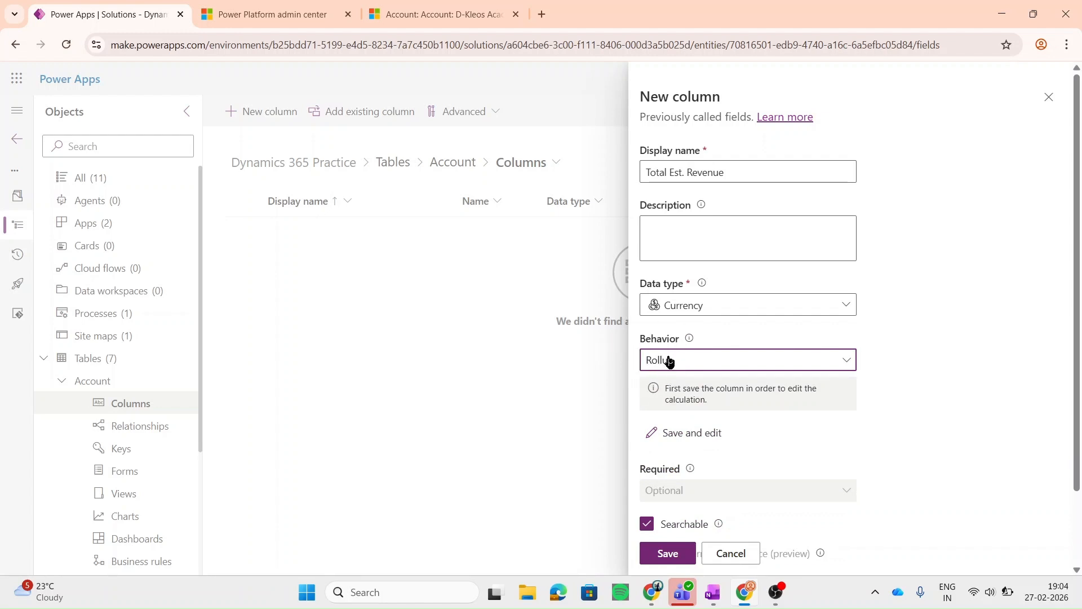
{"action": "left_click", "coordinate": [662, 438]}
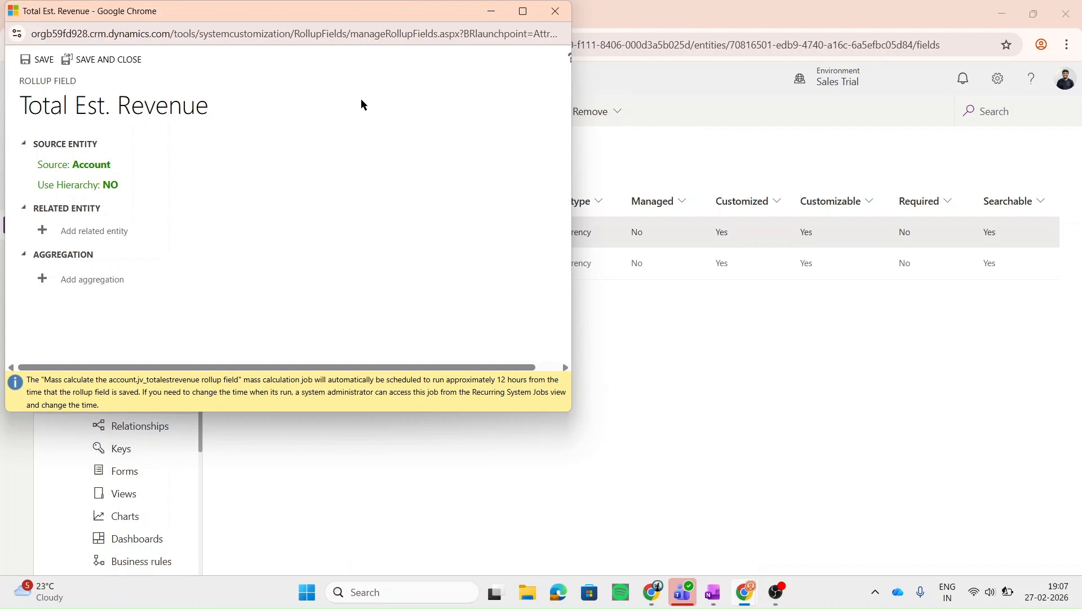
{"action": "left_click", "coordinate": [523, 13]}
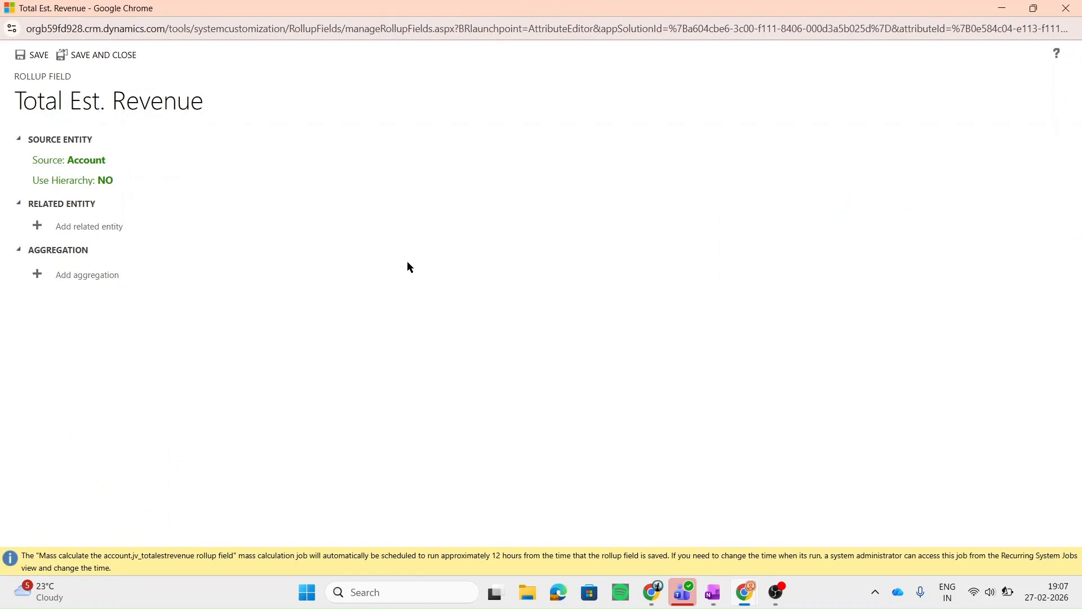
Step: Add Opportunities (Potential Customer) as the related entity of the rollup field
{"action": "left_click", "coordinate": [82, 225]}
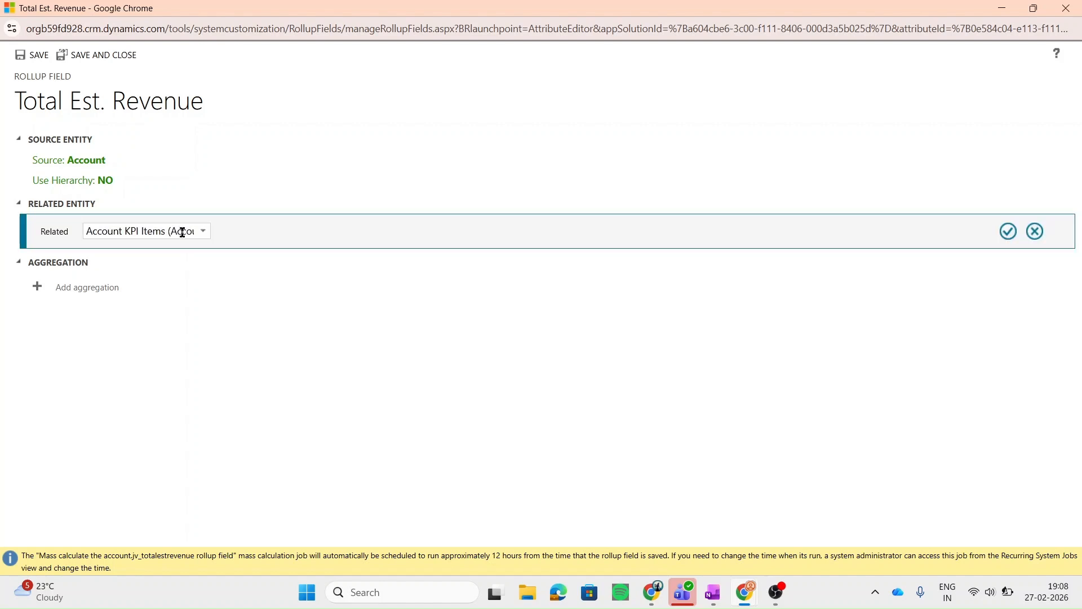
{"action": "left_click", "coordinate": [209, 238]}
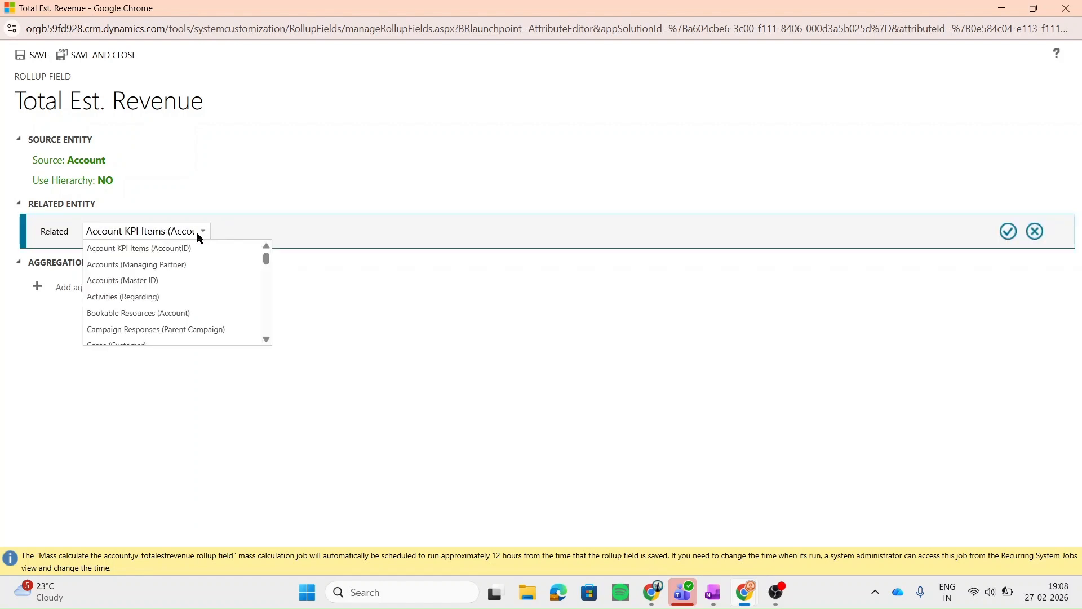
{"action": "scroll", "coordinate": [180, 289], "scroll_direction": "down", "scroll_amount": 8}
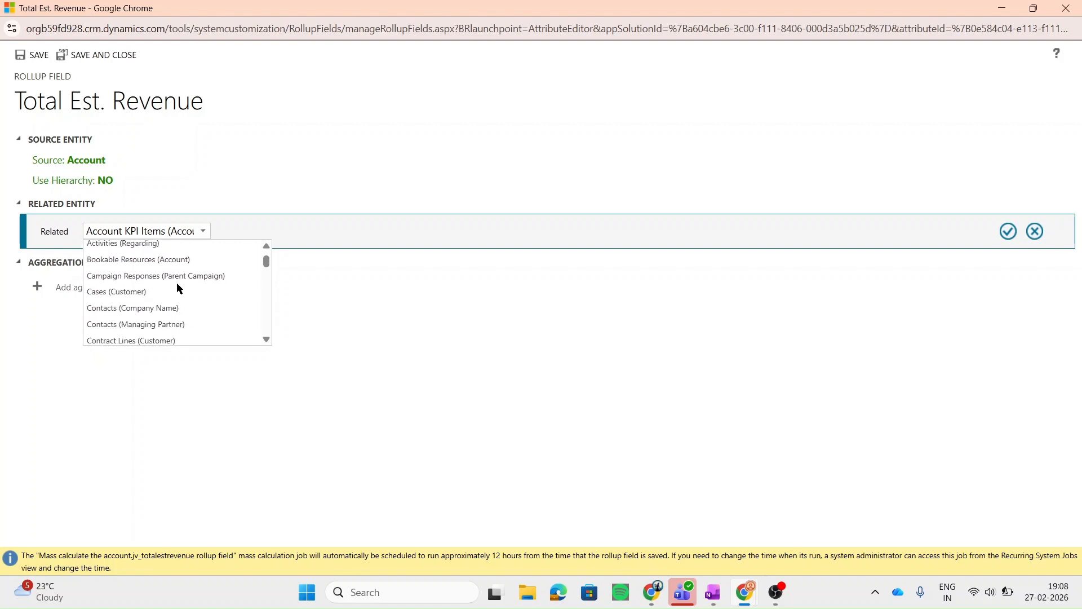
{"action": "scroll", "coordinate": [180, 289], "scroll_direction": "down", "scroll_amount": 10}
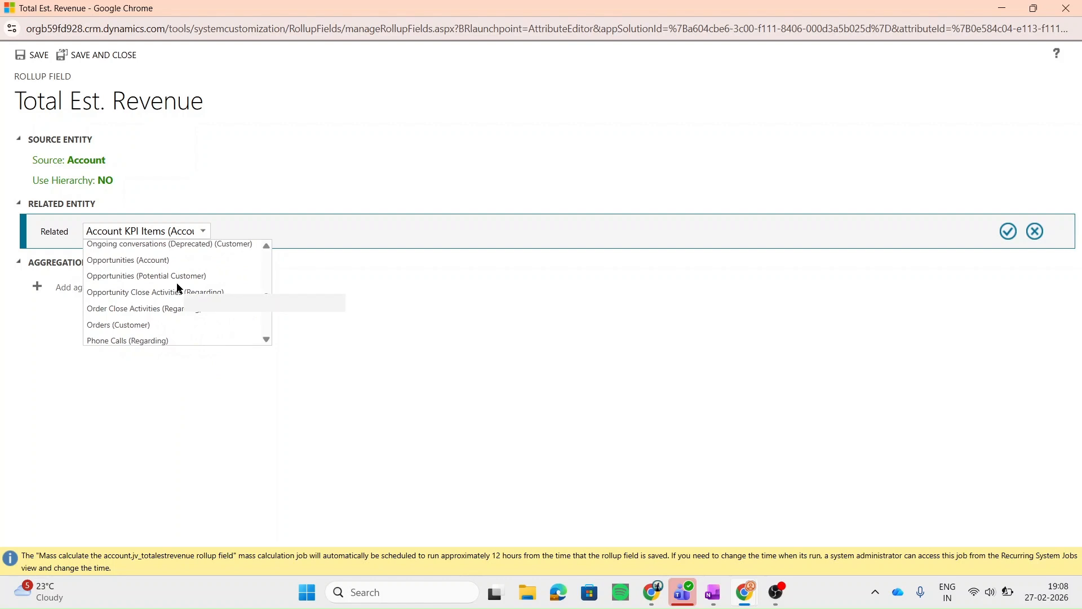
{"action": "left_click", "coordinate": [175, 277]}
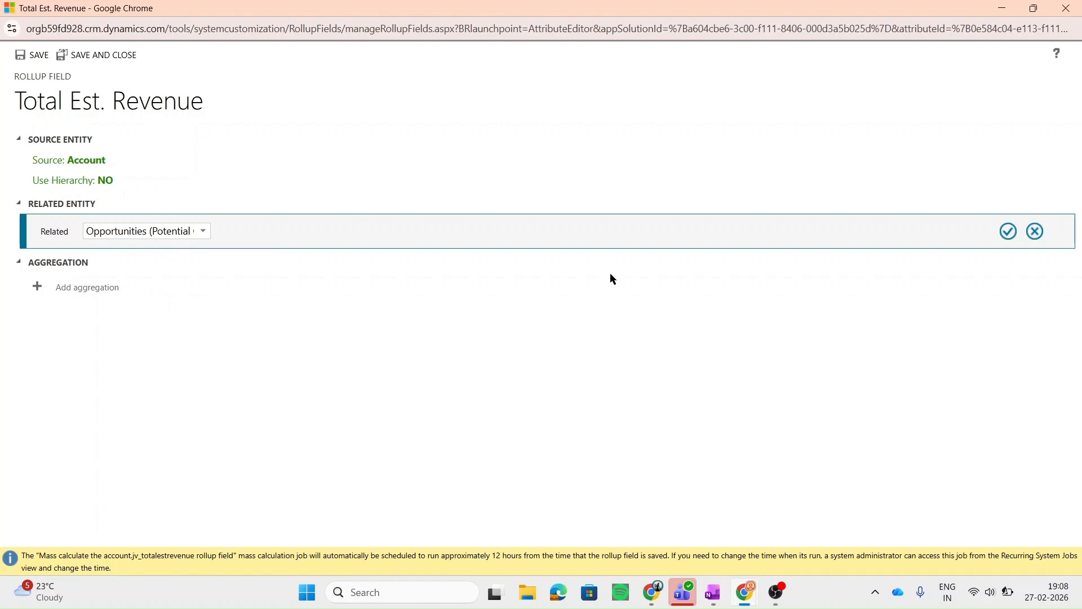
{"action": "left_click", "coordinate": [1009, 232]}
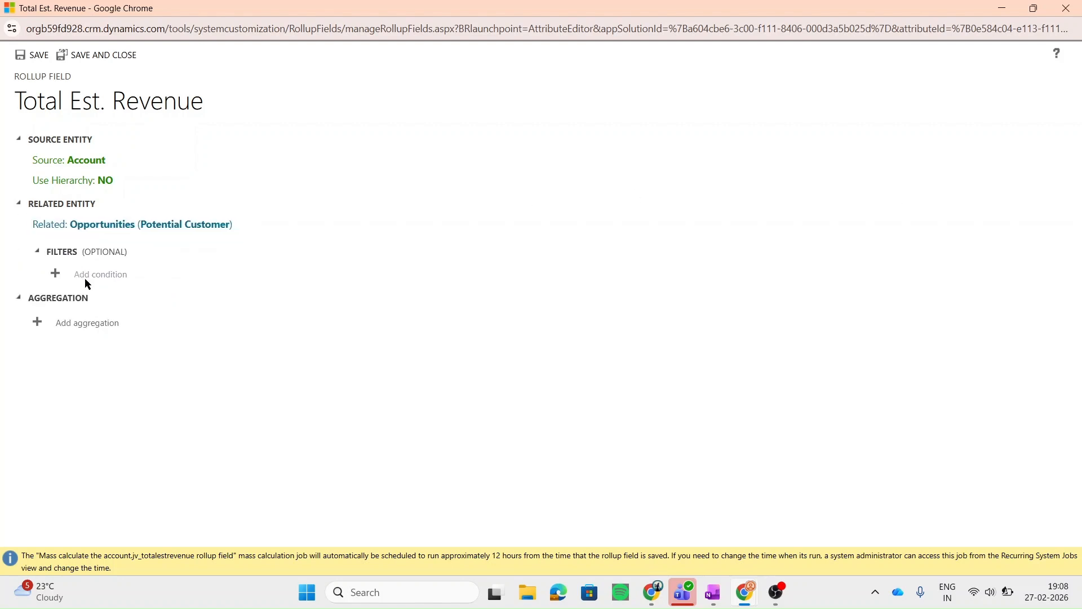
{"action": "left_click", "coordinate": [55, 276]}
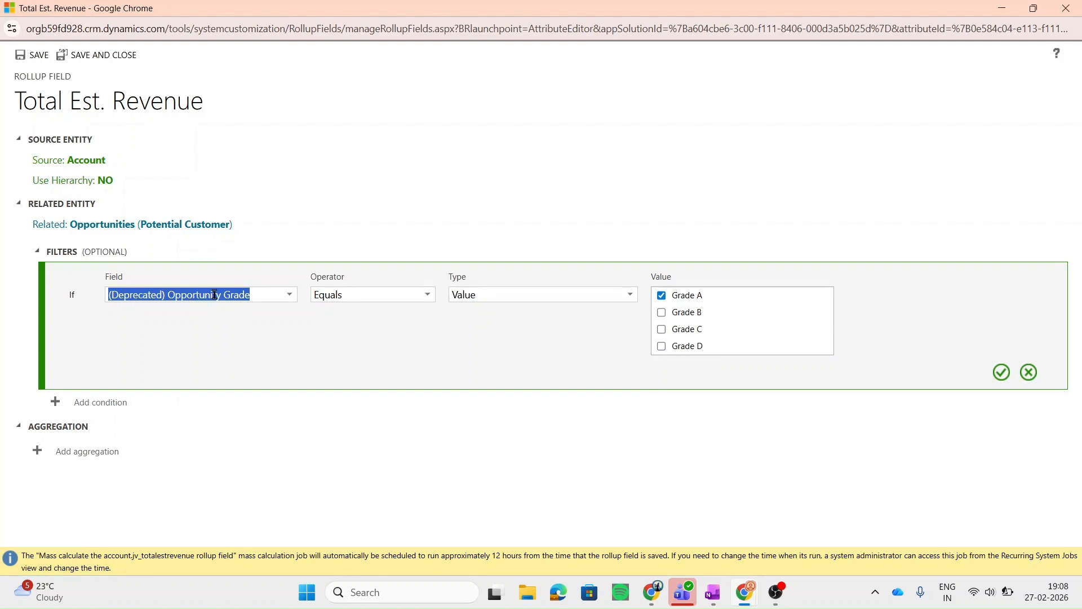
{"action": "left_click", "coordinate": [427, 297]}
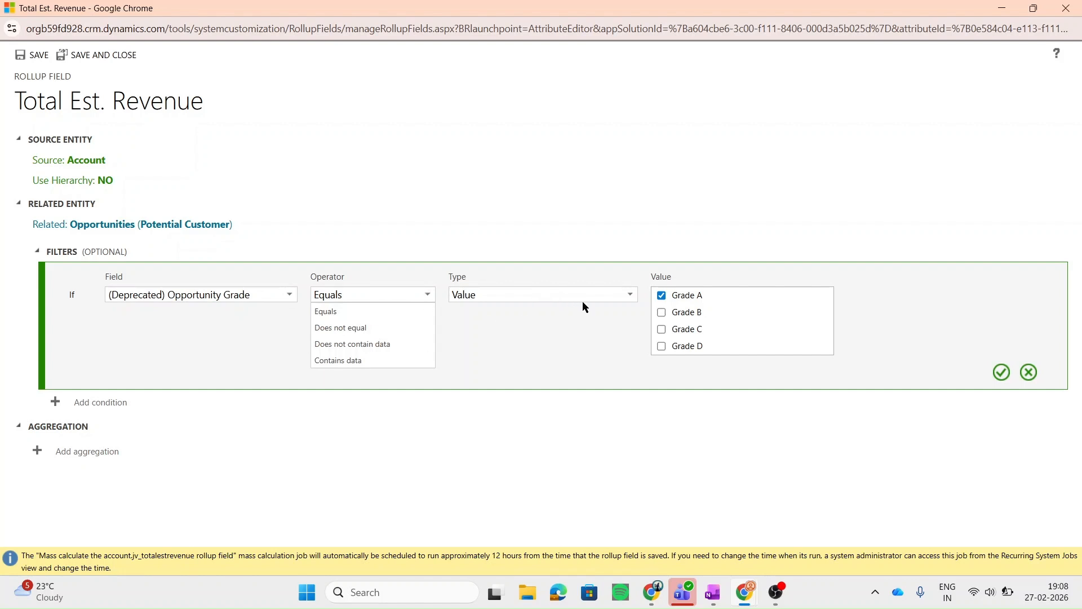
{"action": "left_click", "coordinate": [632, 295]}
{"action": "left_click", "coordinate": [632, 294]}
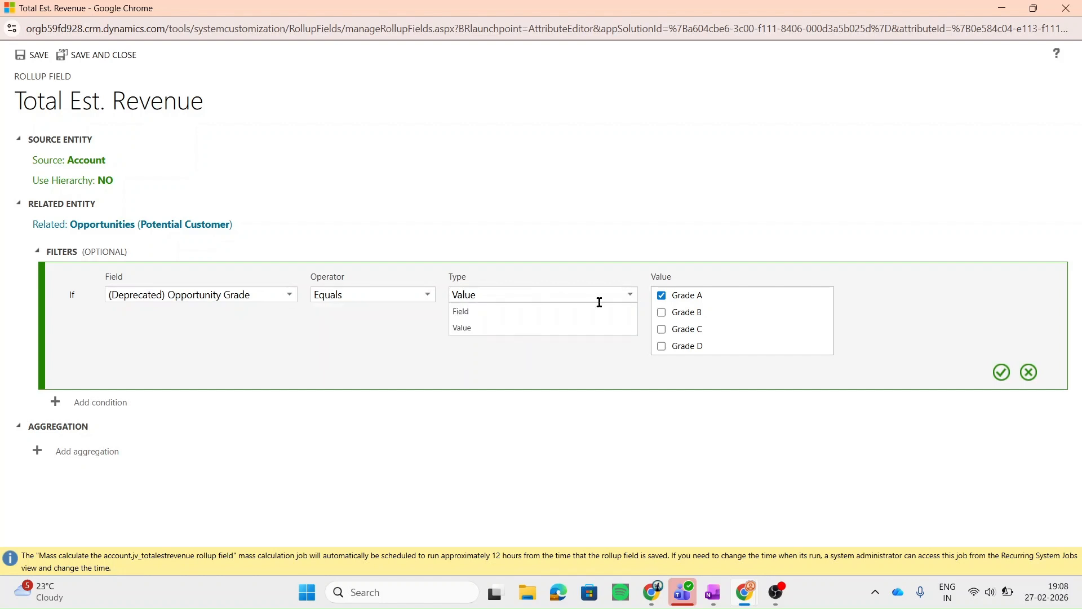
{"action": "left_click", "coordinate": [485, 327]}
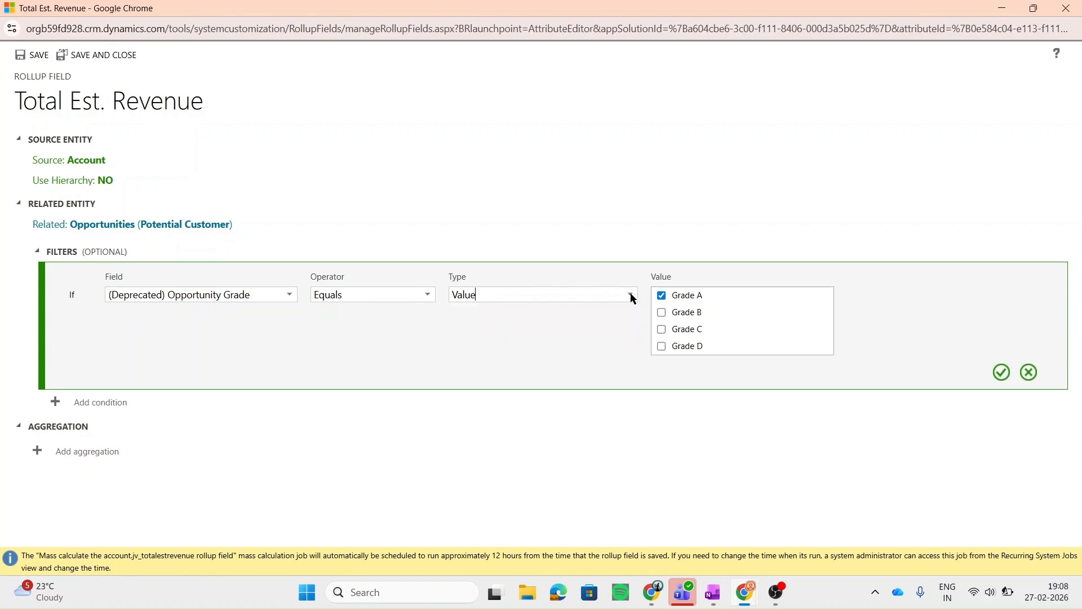
{"action": "left_click", "coordinate": [632, 295]}
{"action": "left_click", "coordinate": [496, 312]}
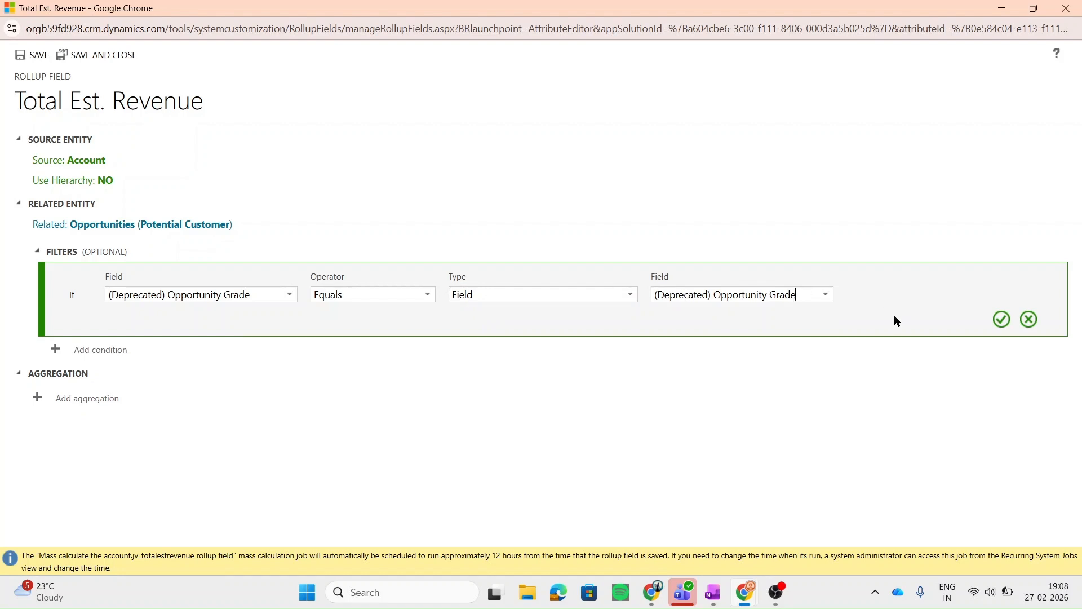
{"action": "left_click", "coordinate": [1030, 321]}
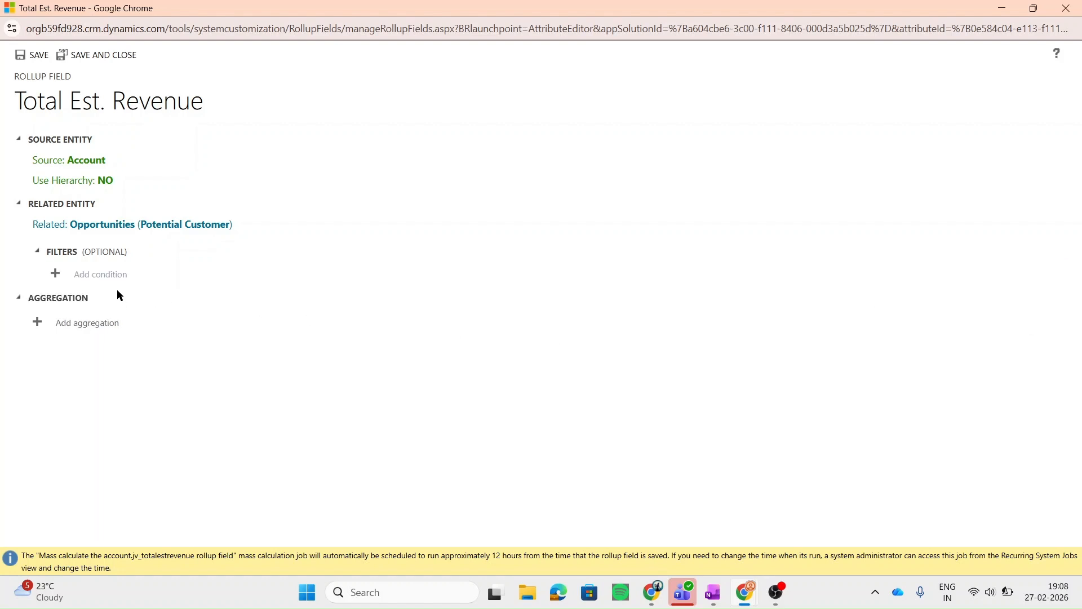
Step: Add an aggregation with the SUM function on (Opportunity) Est. revenue, and save and close the rollup definition
{"action": "left_click", "coordinate": [64, 324]}
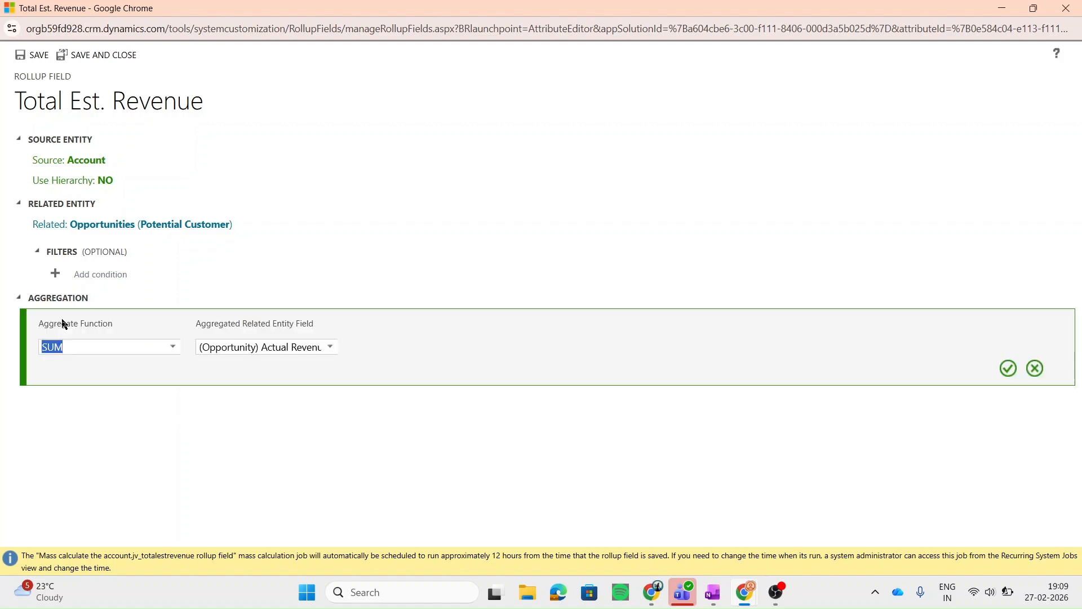
{"action": "left_click", "coordinate": [172, 349]}
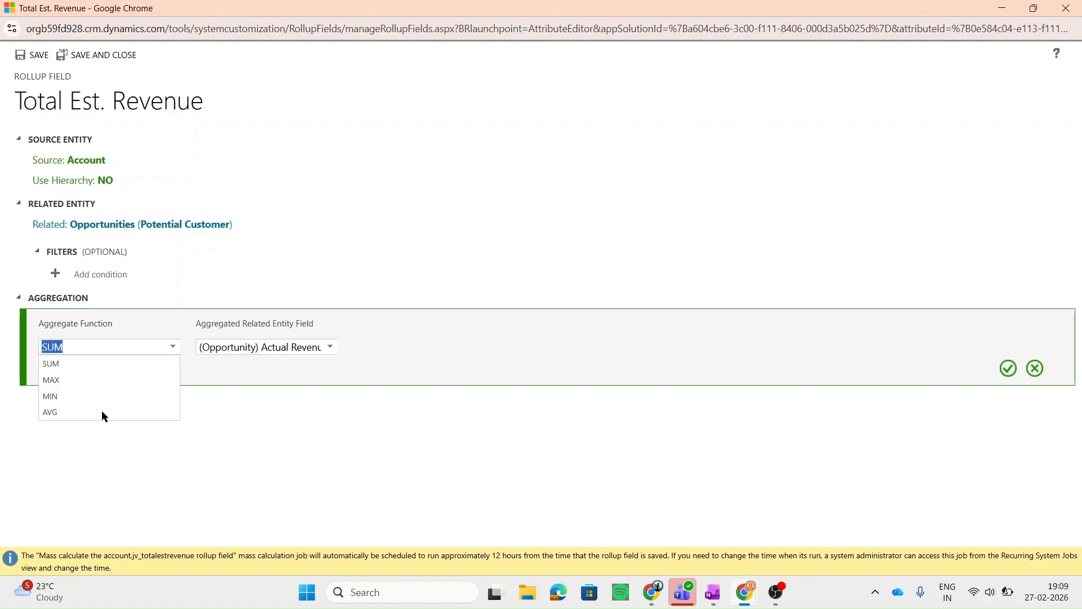
{"action": "left_click", "coordinate": [67, 363]}
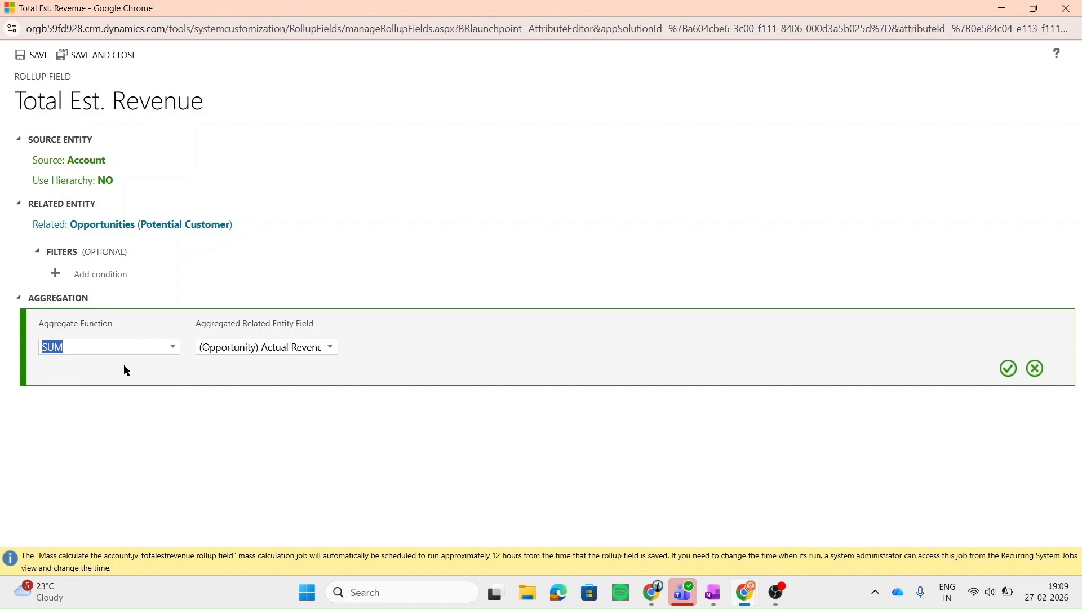
{"action": "left_click", "coordinate": [328, 347]}
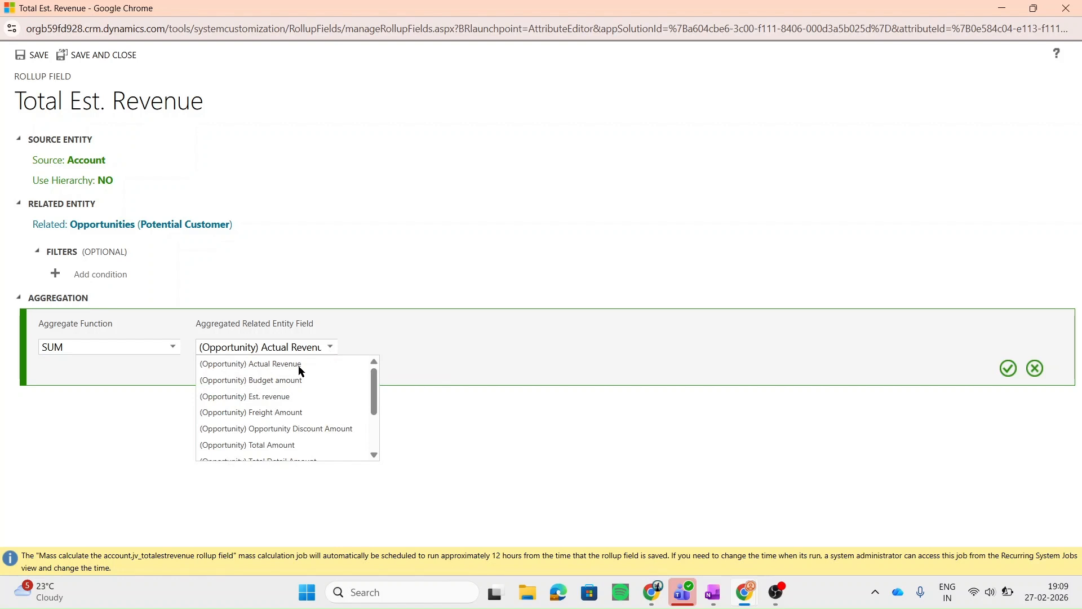
{"action": "left_click", "coordinate": [266, 397]}
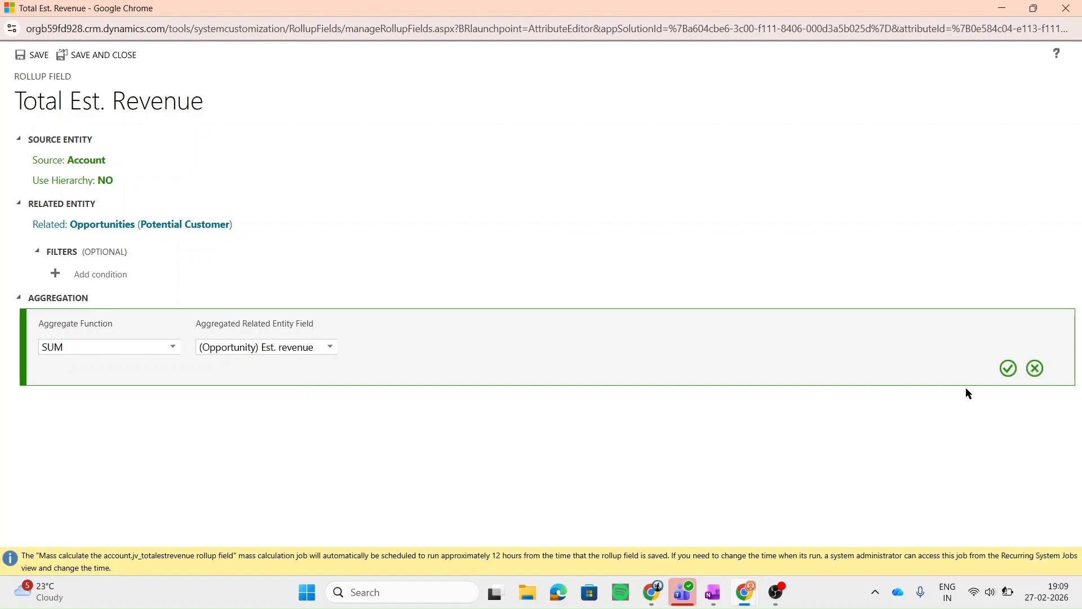
{"action": "left_click", "coordinate": [1010, 370]}
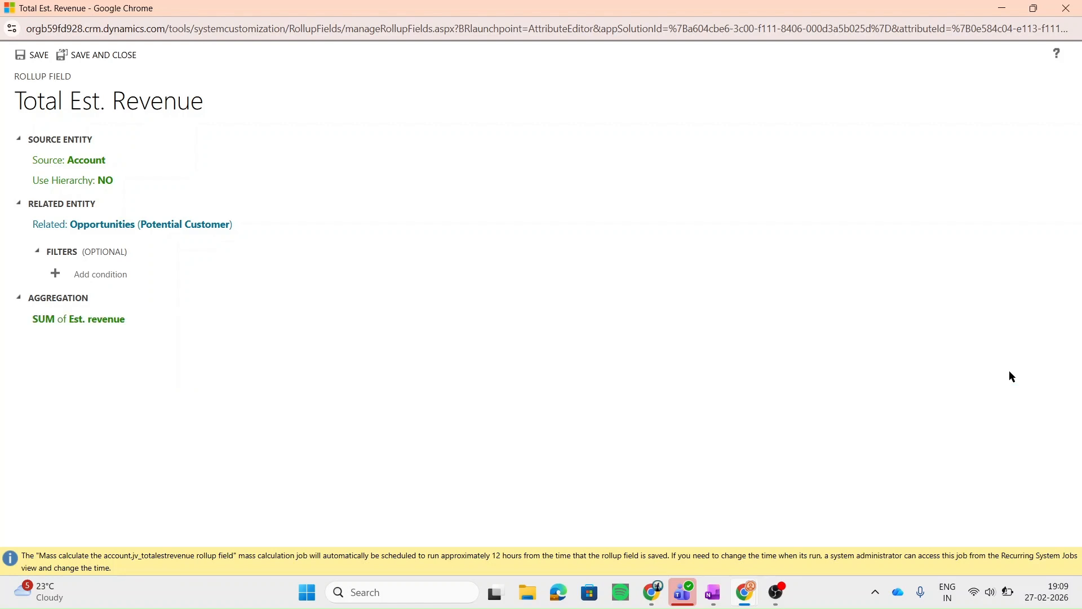
{"action": "left_click", "coordinate": [103, 59]}
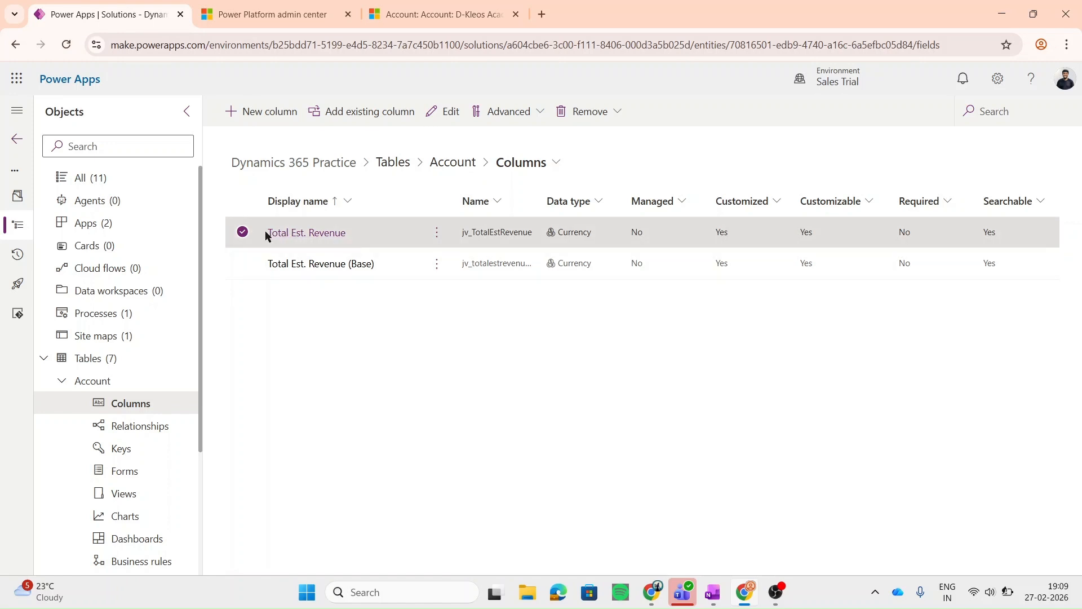
Step: Open the Account table's main form named Account from the solution for editing
{"action": "left_click", "coordinate": [243, 233]}
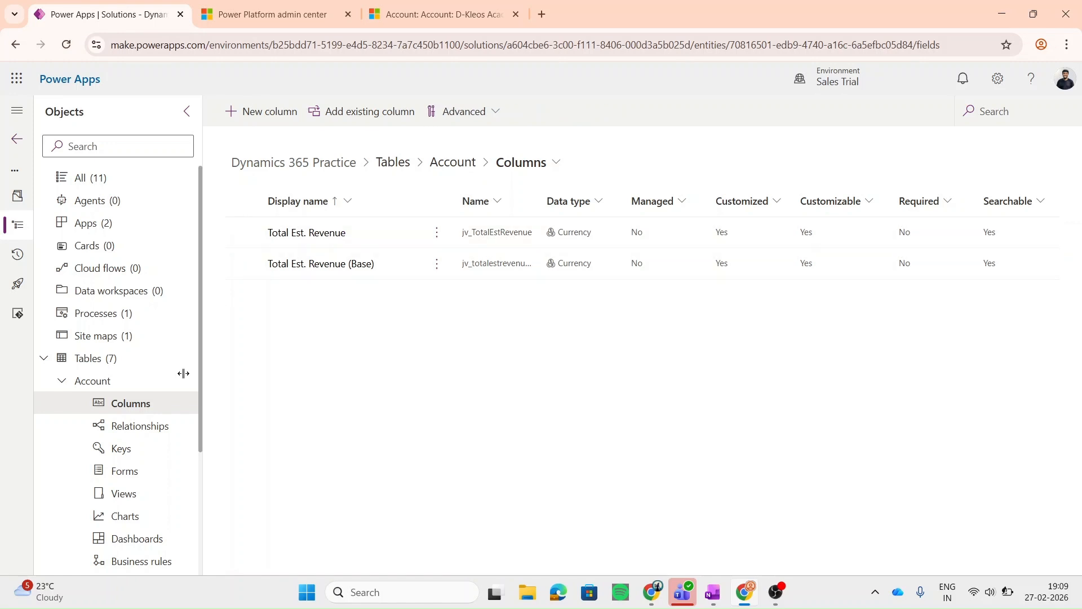
{"action": "left_click", "coordinate": [121, 471]}
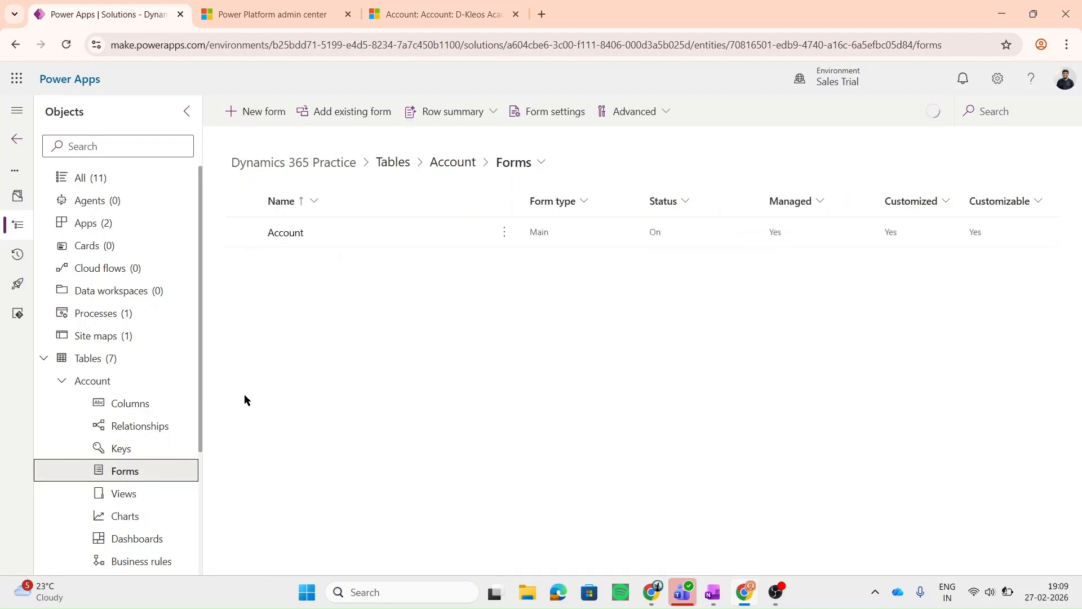
{"action": "left_click", "coordinate": [291, 240]}
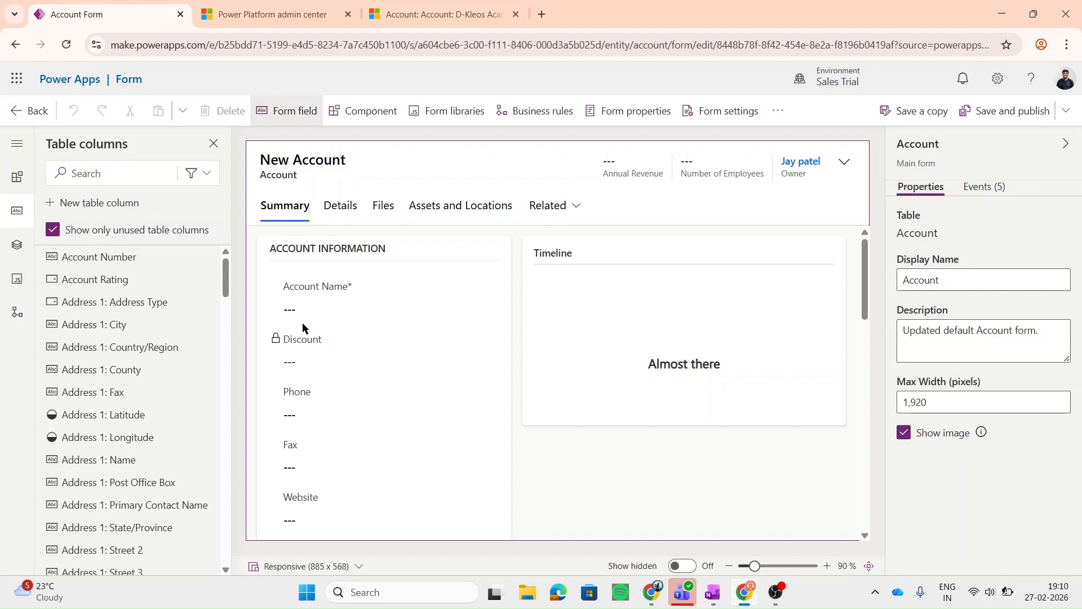
Step: Place the unused Total Est. Revenue column directly below Account Name in the Account Information section, and save and publish the form
{"action": "scroll", "coordinate": [93, 420], "scroll_direction": "down", "scroll_amount": 5}
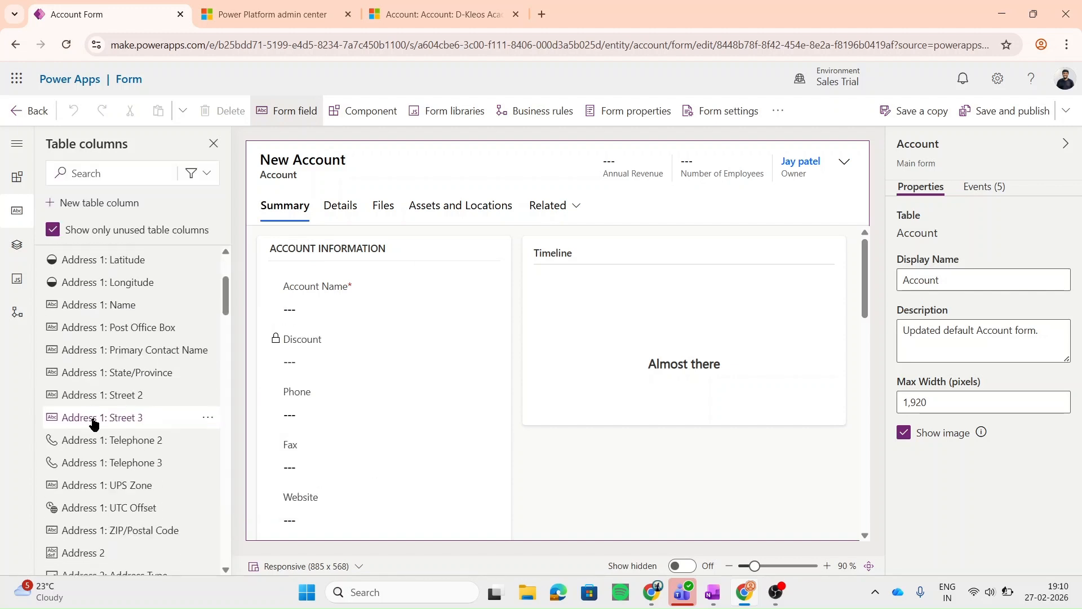
{"action": "scroll", "coordinate": [93, 423], "scroll_direction": "down", "scroll_amount": 5}
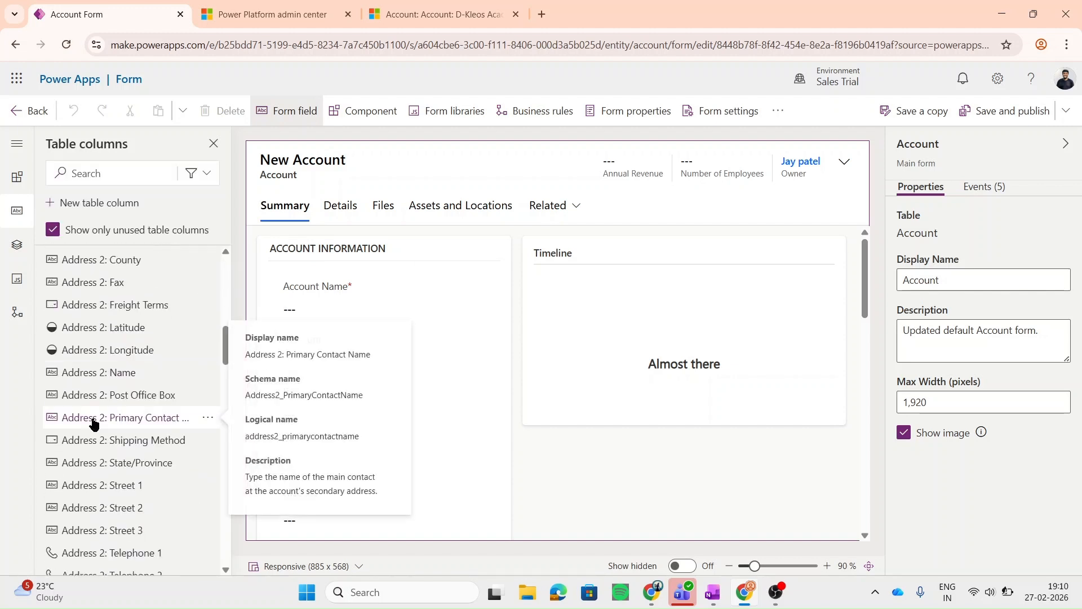
{"action": "scroll", "coordinate": [93, 422], "scroll_direction": "down", "scroll_amount": 2}
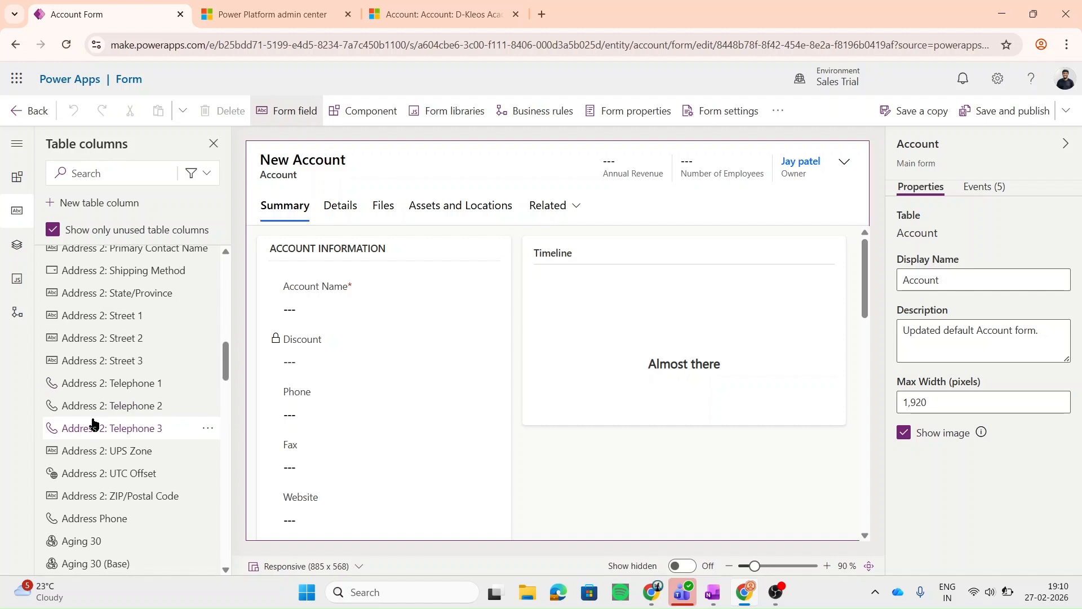
{"action": "left_click", "coordinate": [107, 175]}
{"action": "type", "text": "total"}
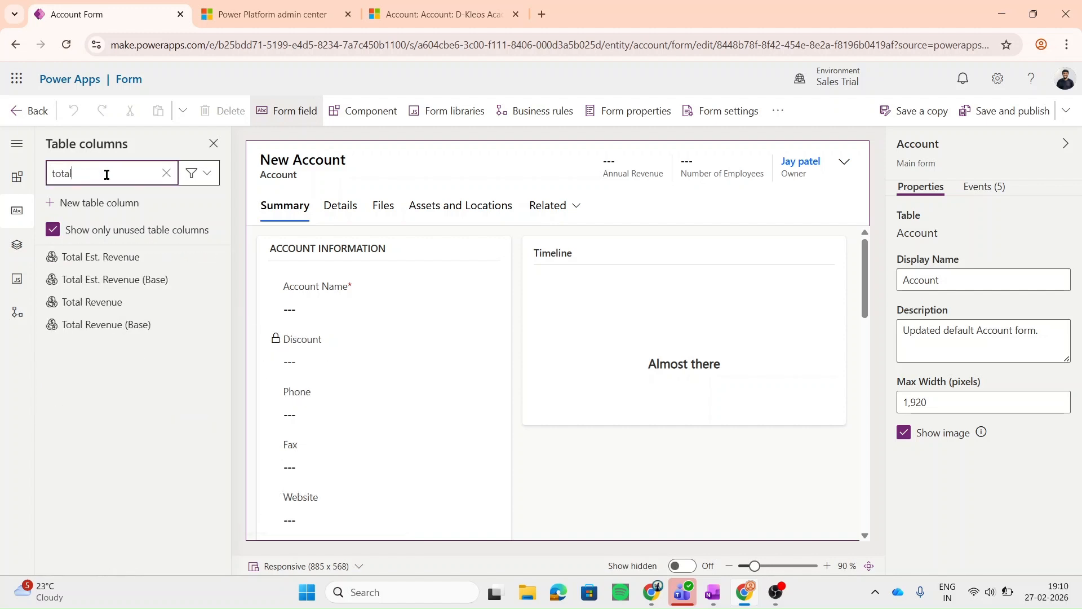
{"action": "mouse_move", "coordinate": [97, 259]}
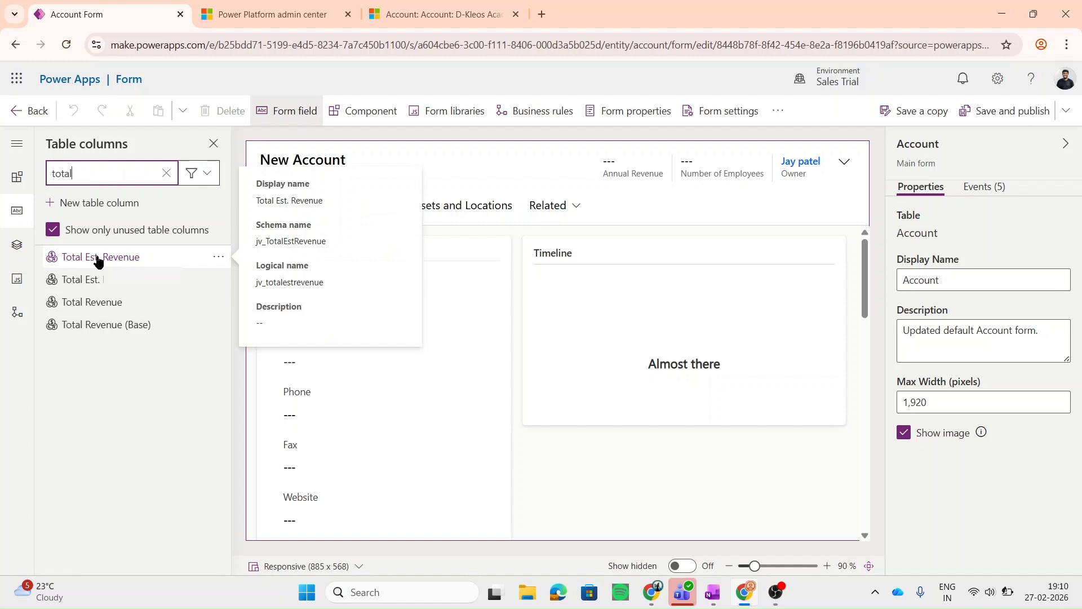
{"action": "left_click_drag", "start_coordinate": [98, 261], "coordinate": [301, 322]}
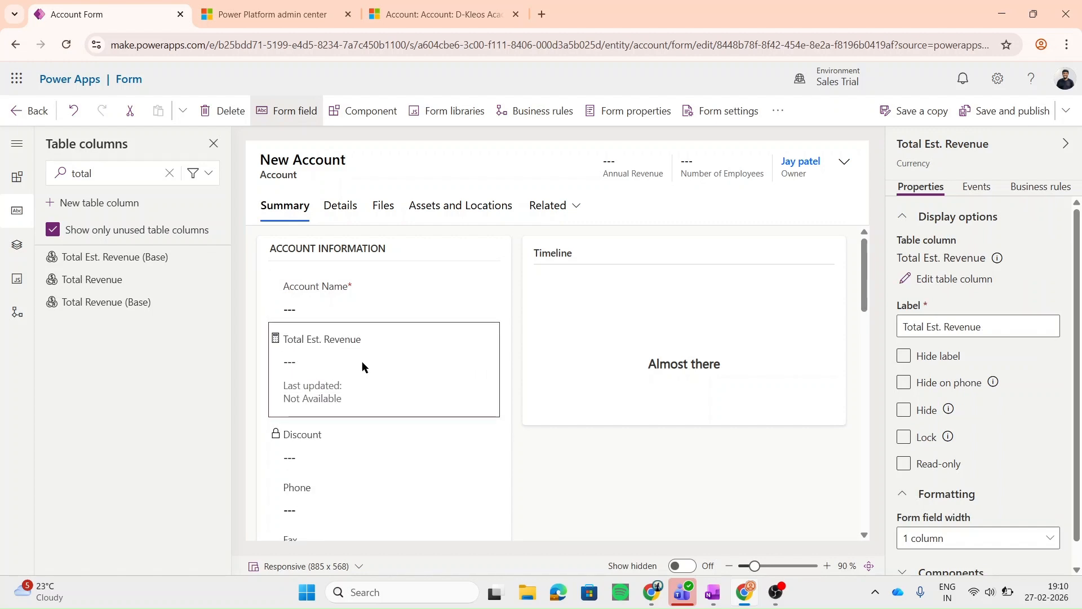
{"action": "left_click", "coordinate": [1002, 110]}
Step: Switch to the D-Kleos Academy account in Sales Hub, reload the record and recalculate its Total Est. Revenue rollup field
{"action": "left_click", "coordinate": [436, 17]}
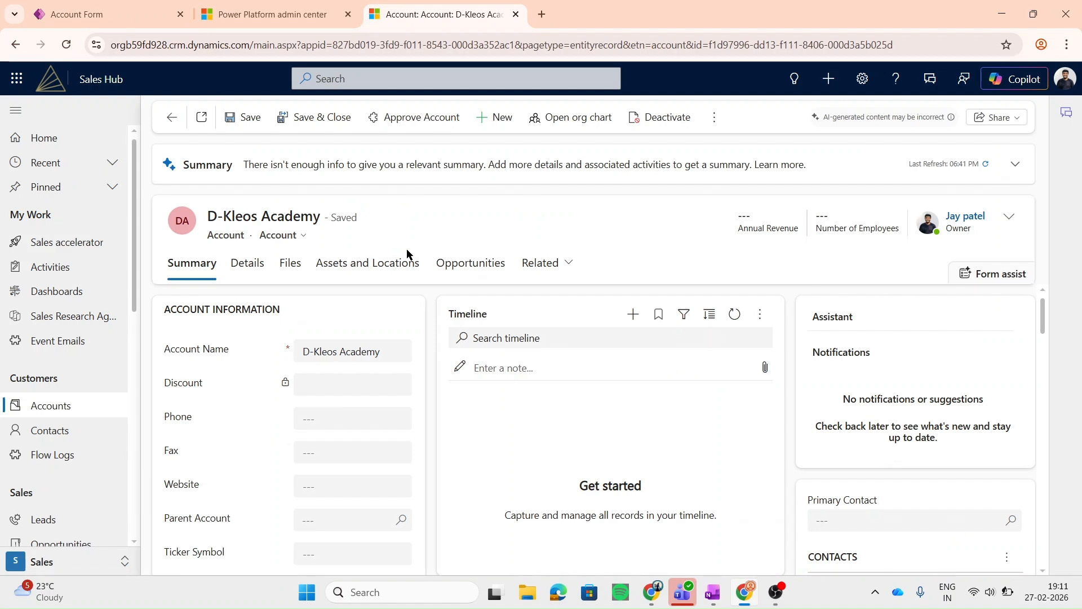
{"action": "key", "text": "F5"}
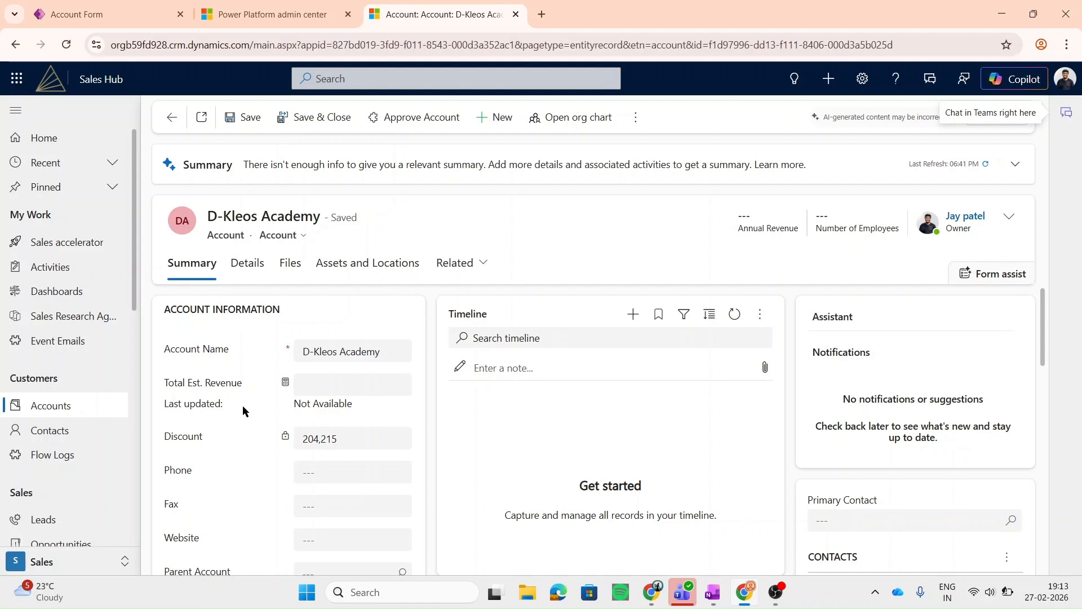
{"action": "left_click", "coordinate": [286, 384]}
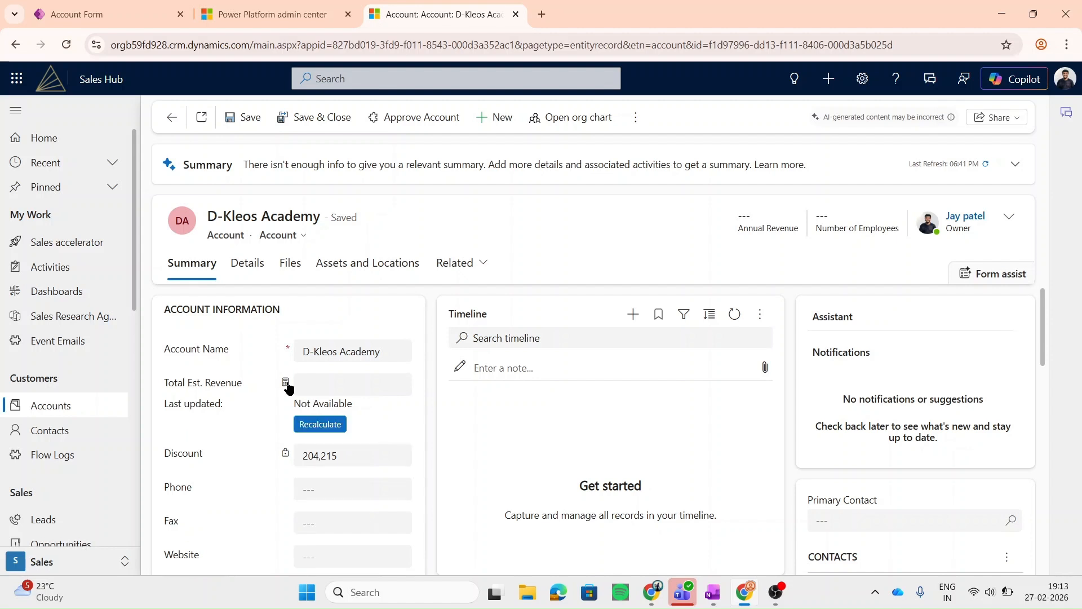
{"action": "left_click", "coordinate": [319, 429]}
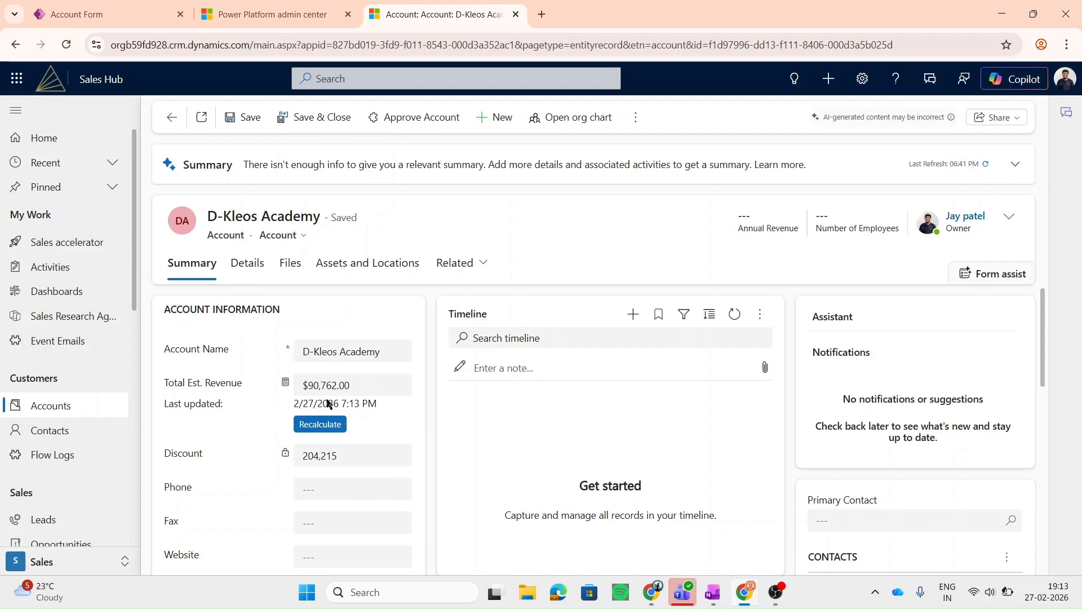
{"action": "left_click_drag", "start_coordinate": [305, 387], "coordinate": [358, 386]}
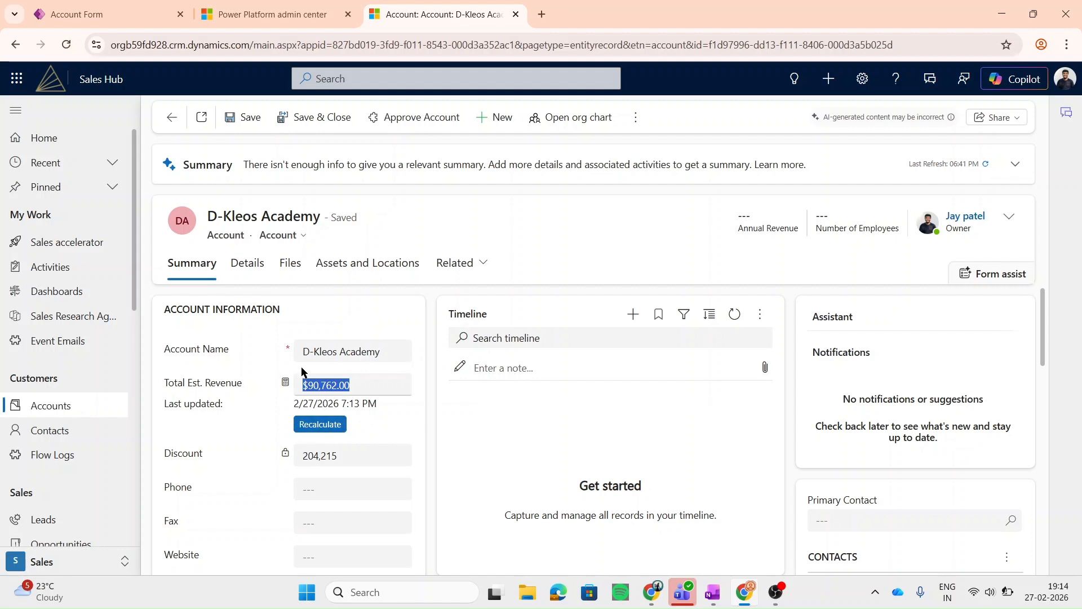
{"action": "left_click", "coordinate": [224, 388]}
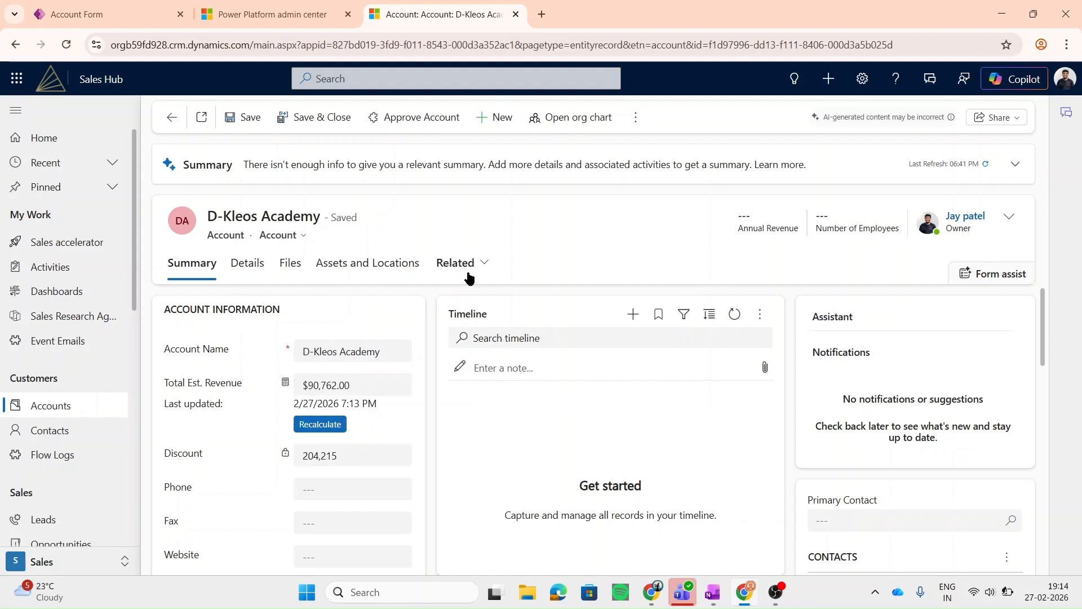